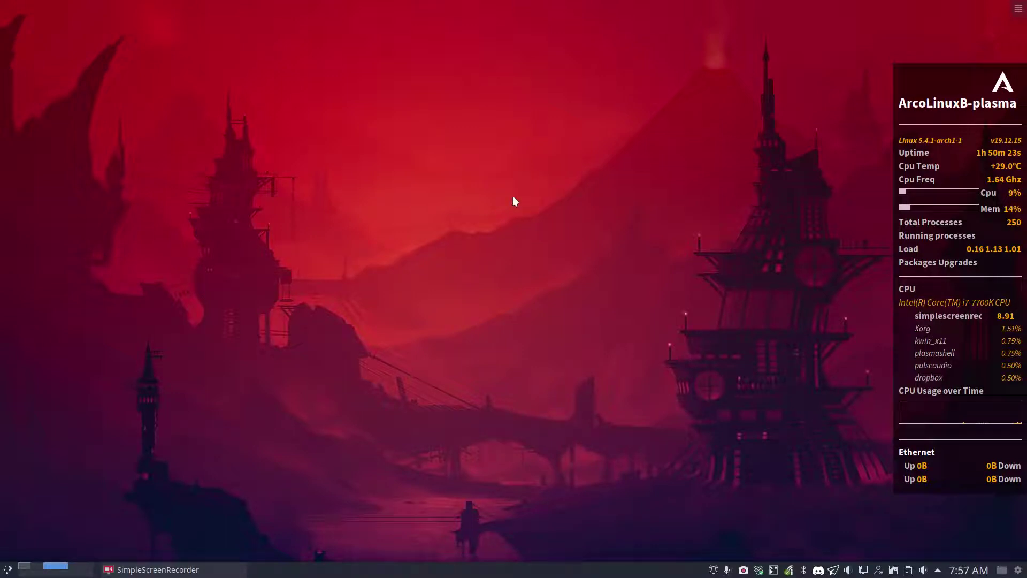
Check system info in a terminal, then resume the wallpaper changer's regular changes
key(ctrl+alt+t)
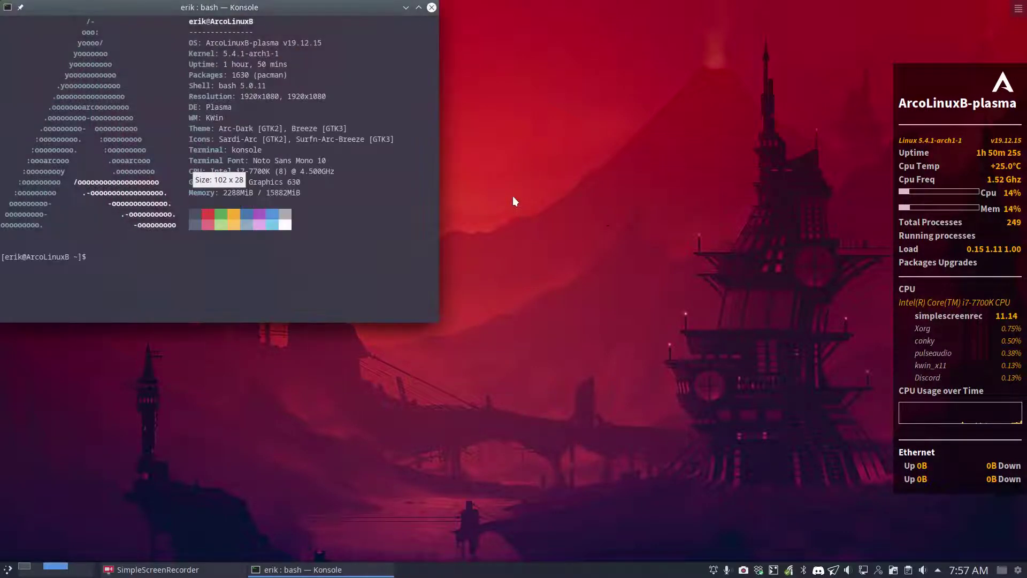
click(432, 8)
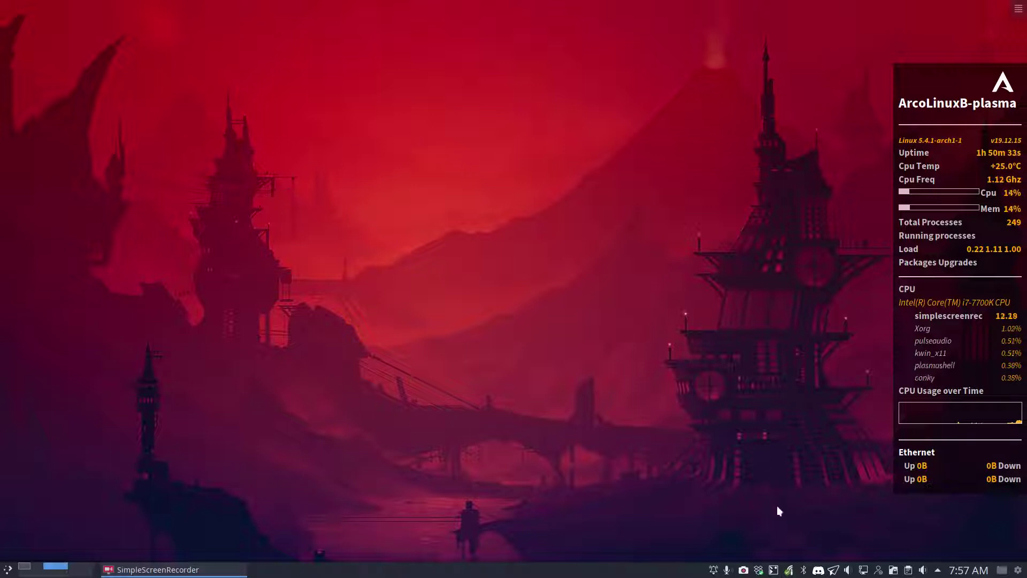
right_click(774, 572)
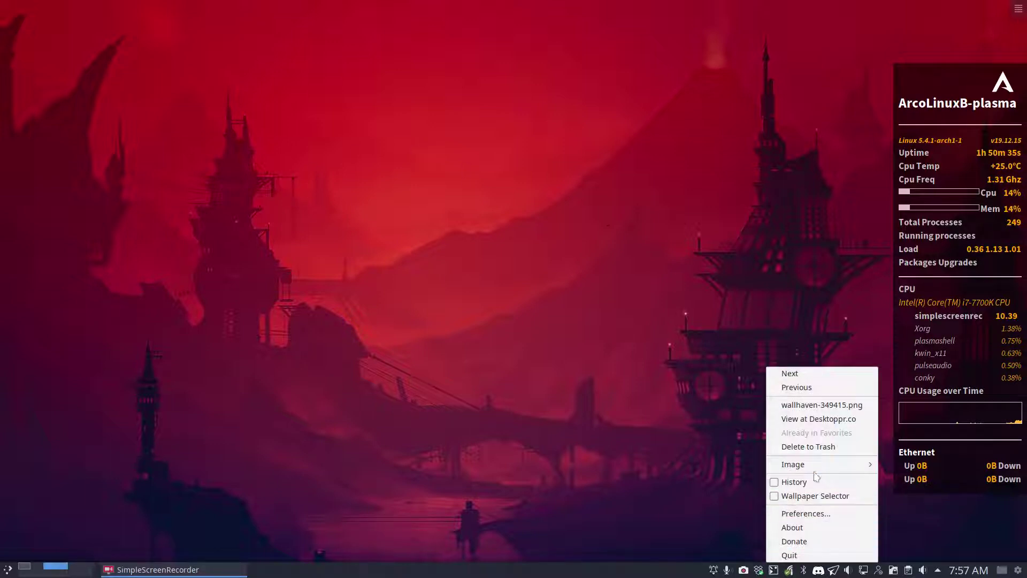
mouse_move(816, 473)
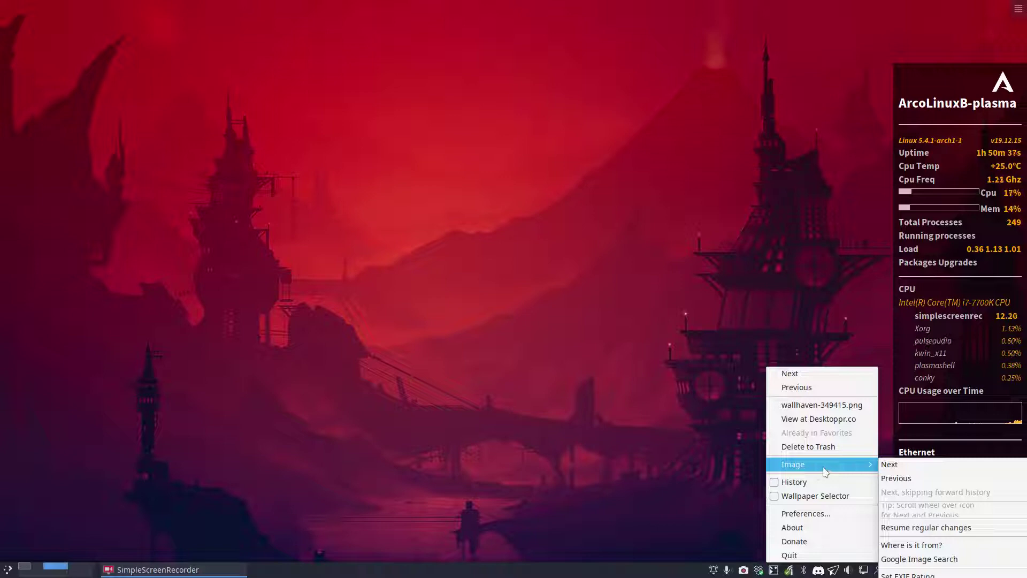
click(931, 528)
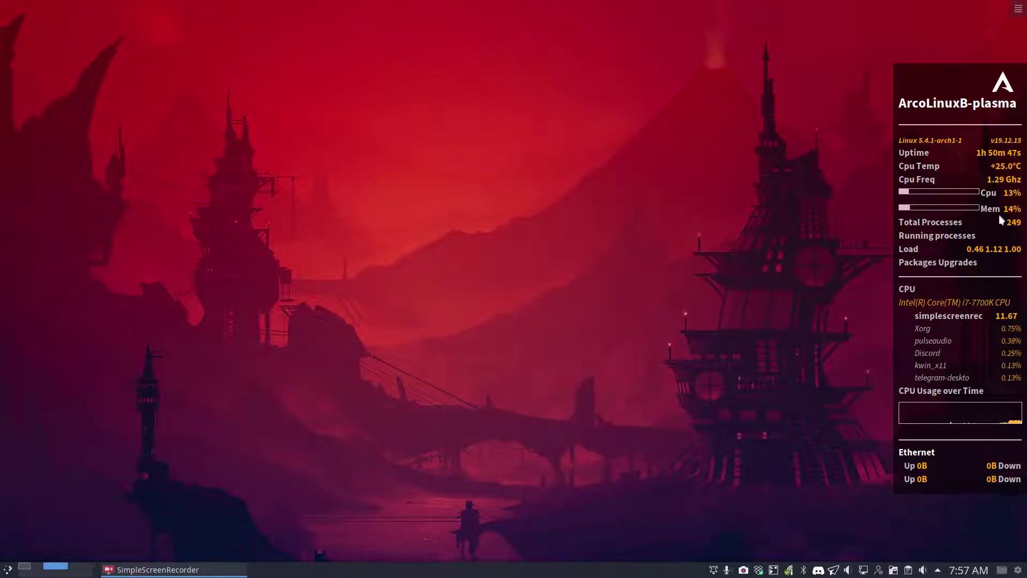
Toggle AUR-Acros-Plasma in Conky Manager, close it, and confirm killing the running conkys
click(7, 568)
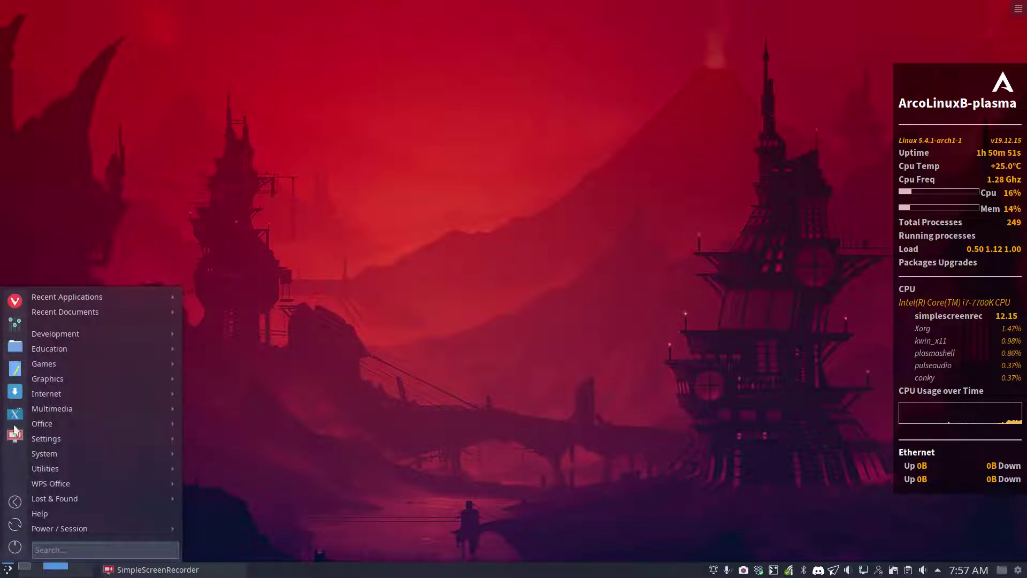
click(15, 415)
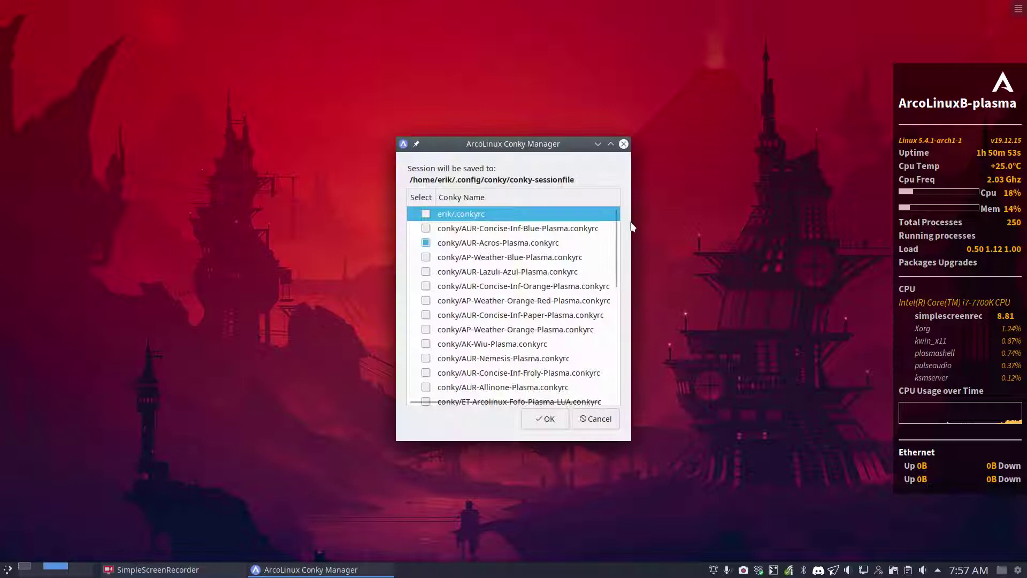
click(488, 244)
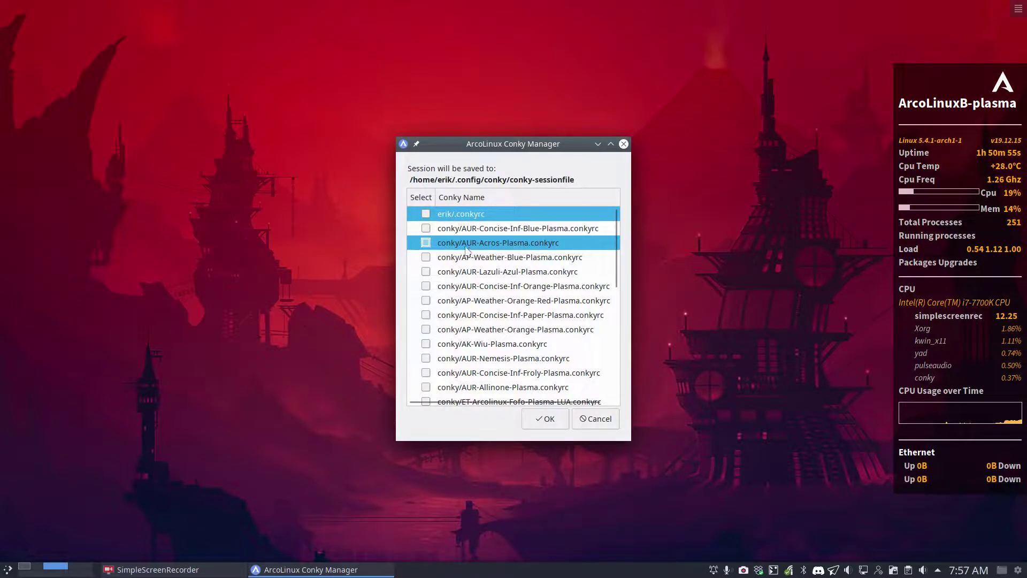
click(426, 244)
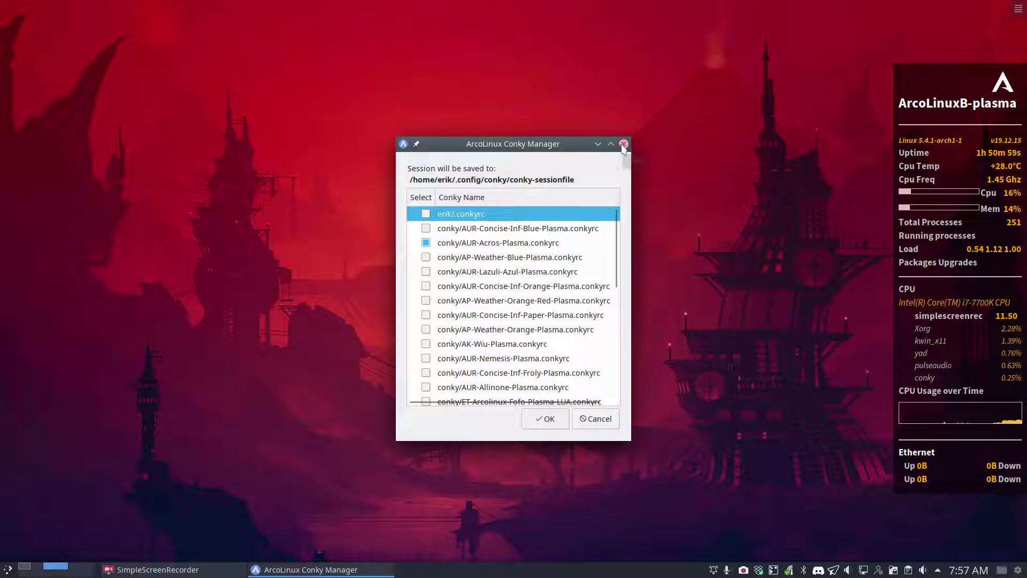
click(624, 145)
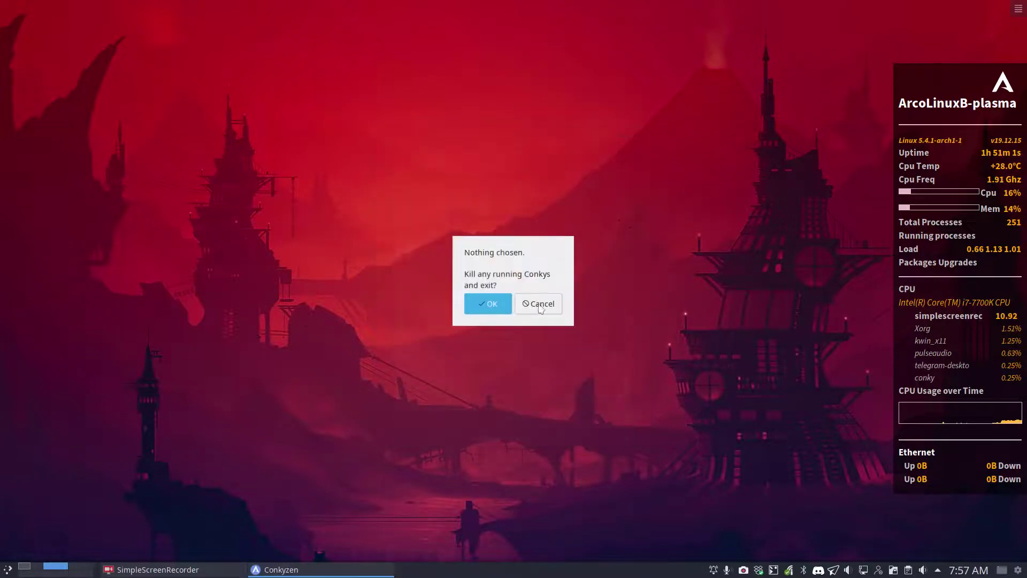
click(488, 303)
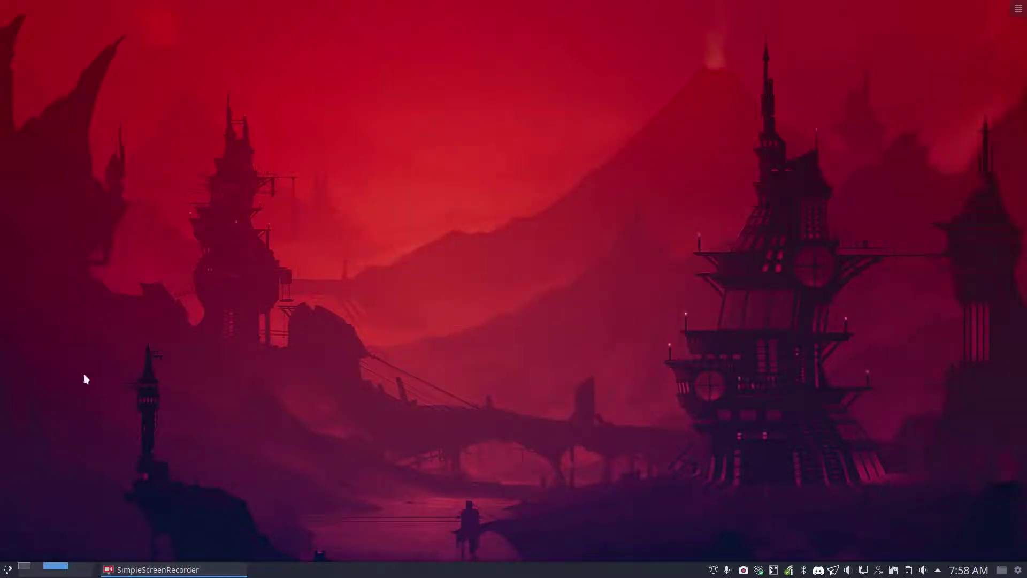
Browse Home/.config/conky in the file manager and select AUR-Acros-Plasma.conkyrc
key(super+e)
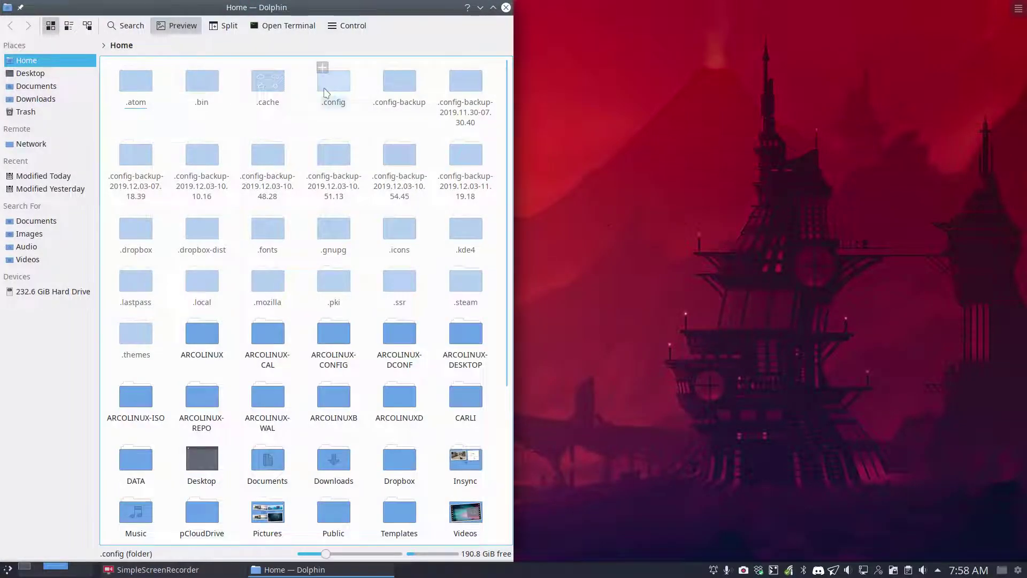
click(332, 80)
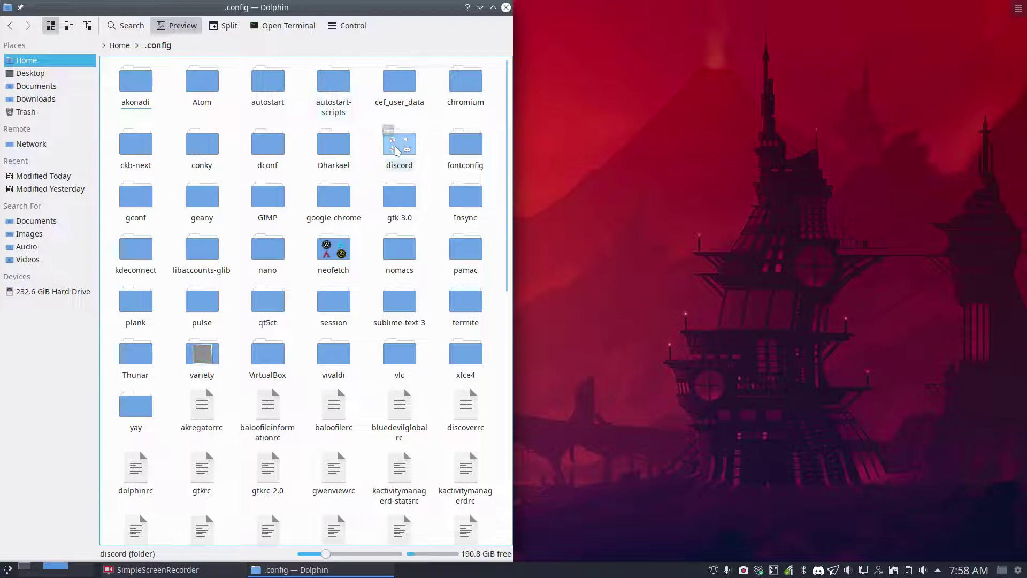
drag(328, 6, 471, 43)
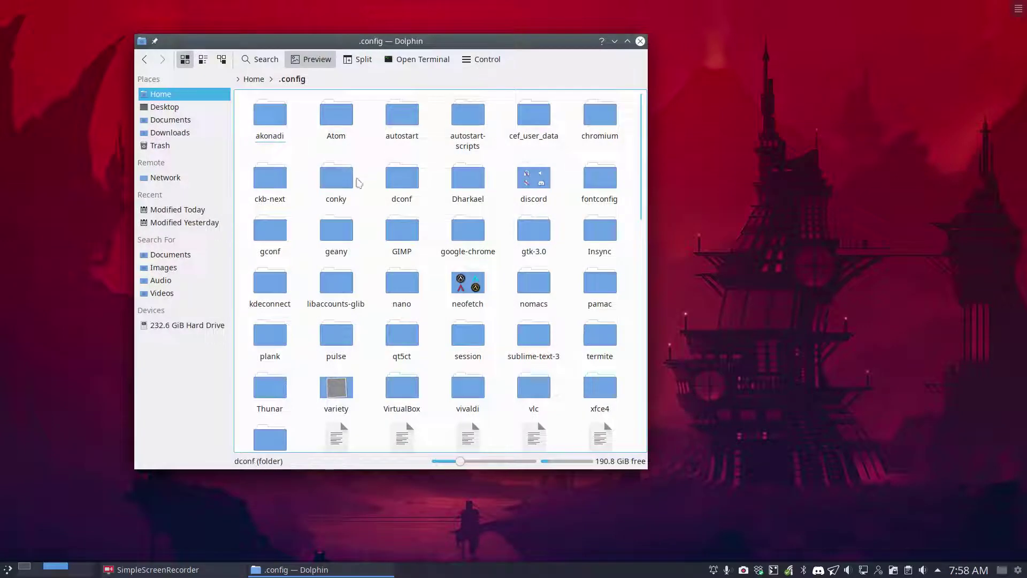
click(336, 179)
scroll(361, 312, down, 3)
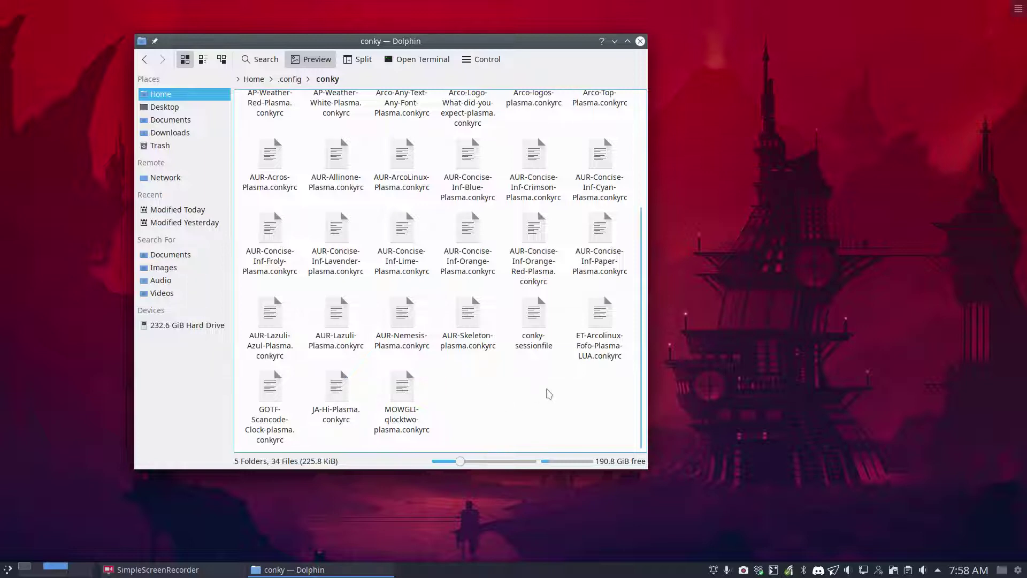
scroll(549, 394, up, 3)
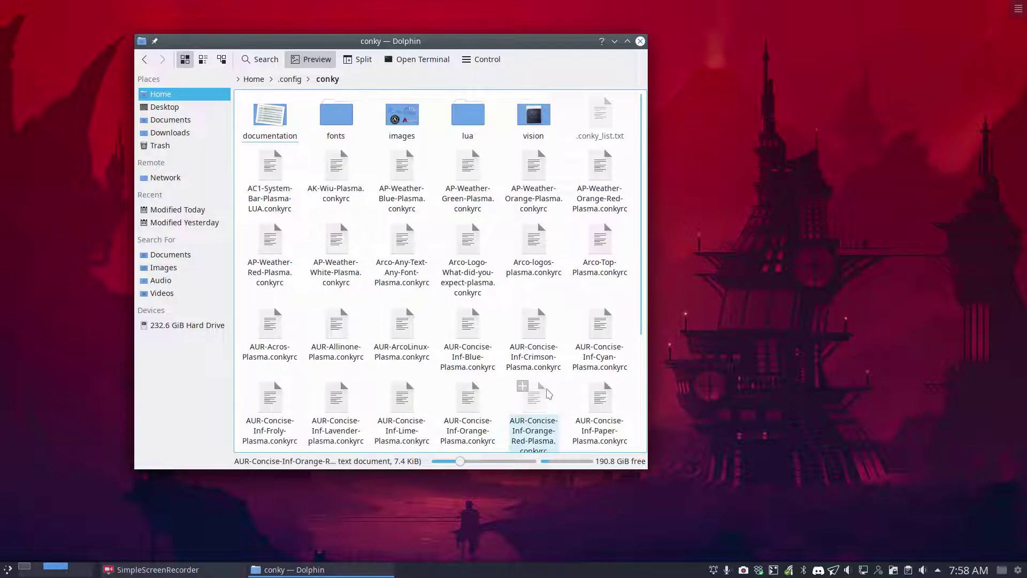
scroll(549, 393, down, 3)
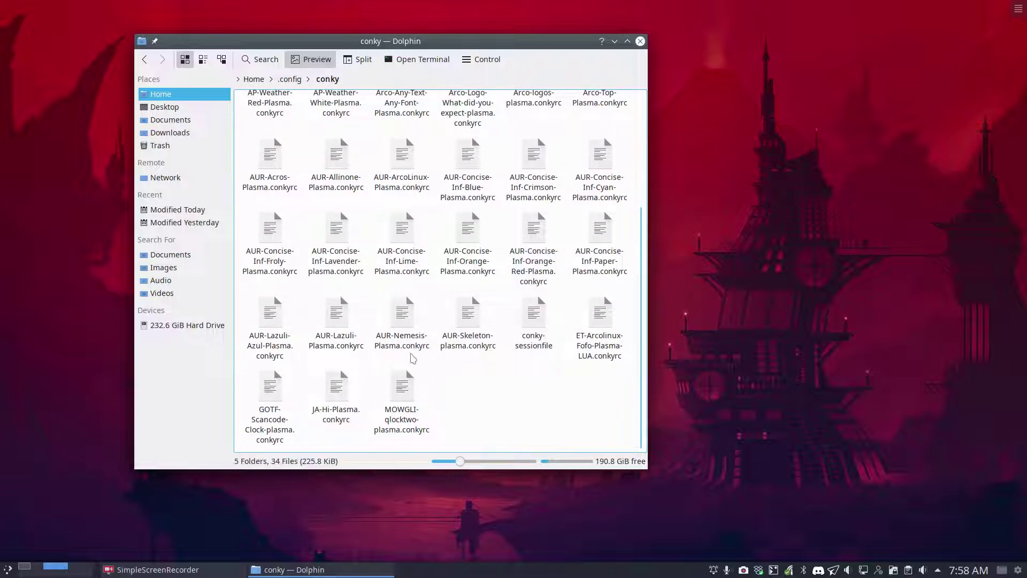
click(405, 320)
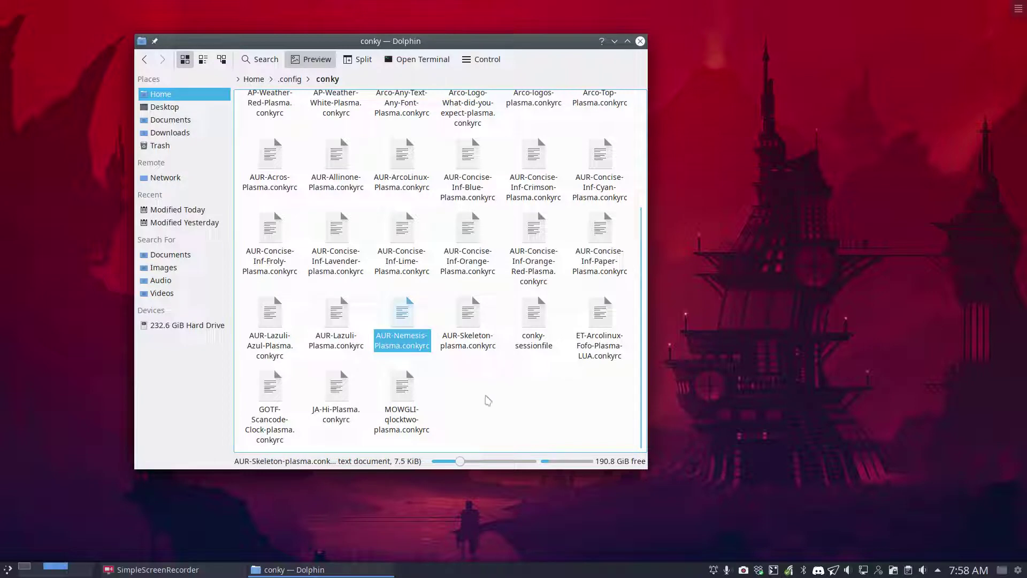
scroll(487, 400, up, 3)
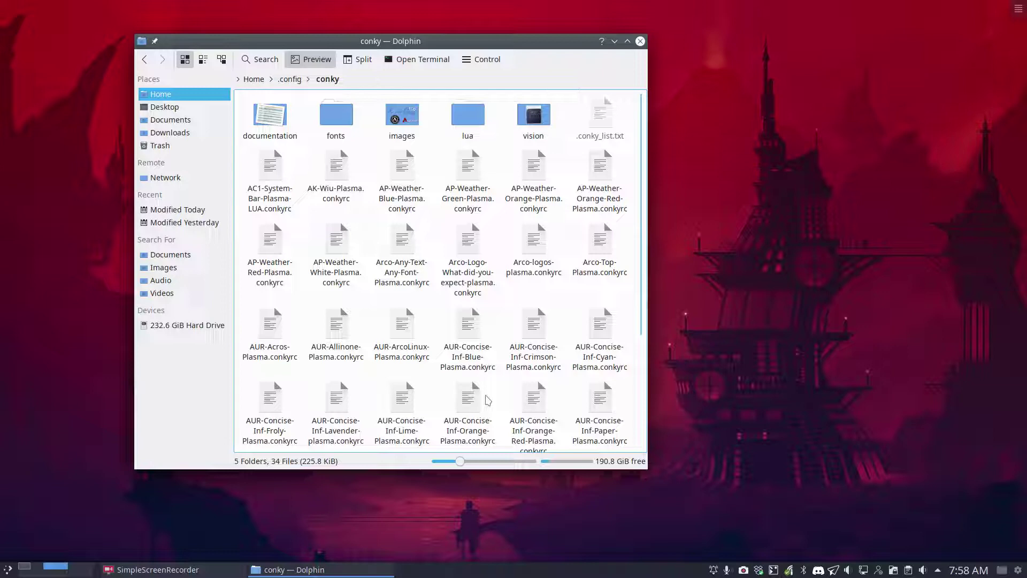
click(278, 331)
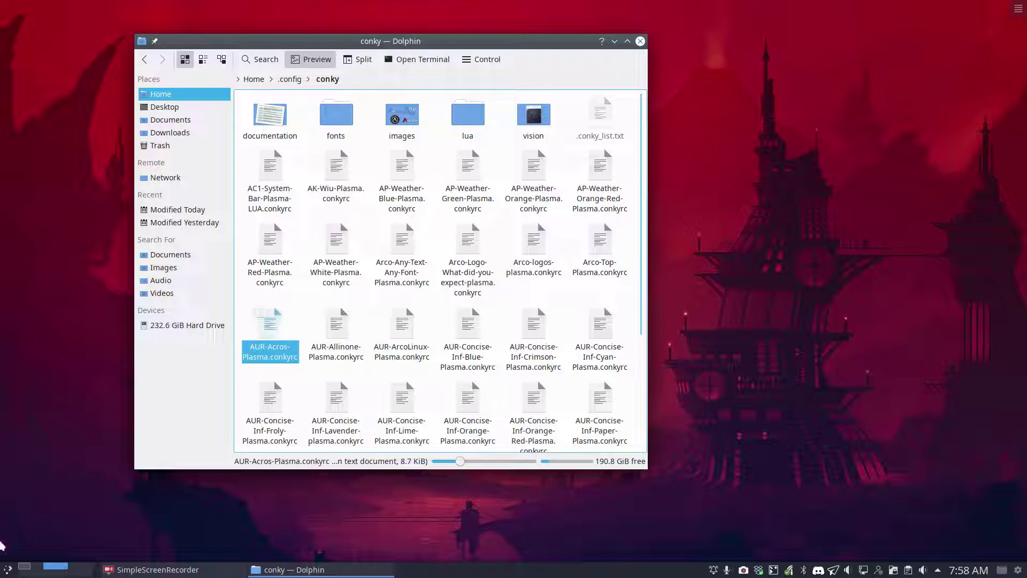
Reopen Conky Manager, look through the Conky Name list, and confirm with OK to restore the ArcoLinuxB-plasma monitor
click(7, 569)
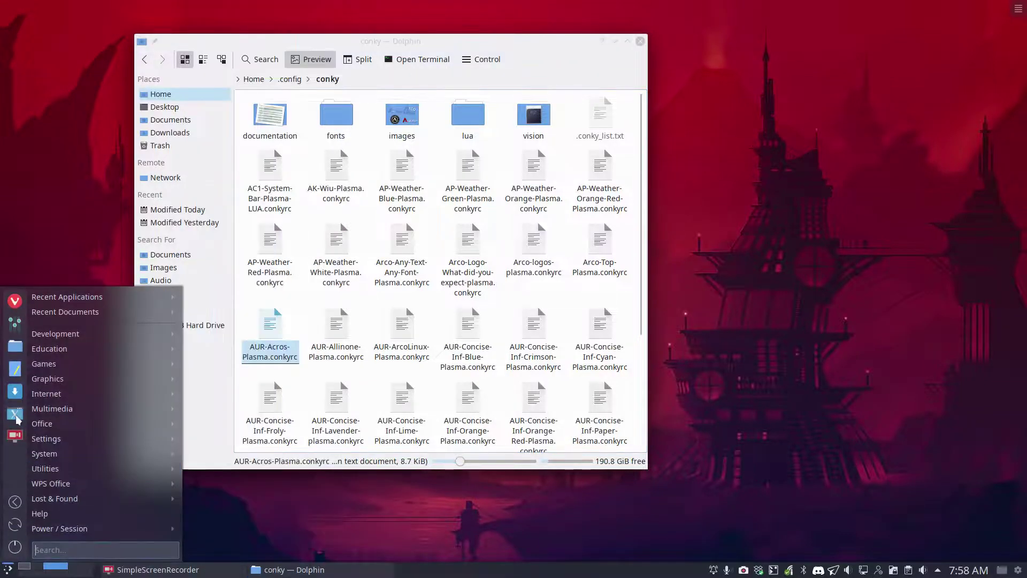
click(435, 317)
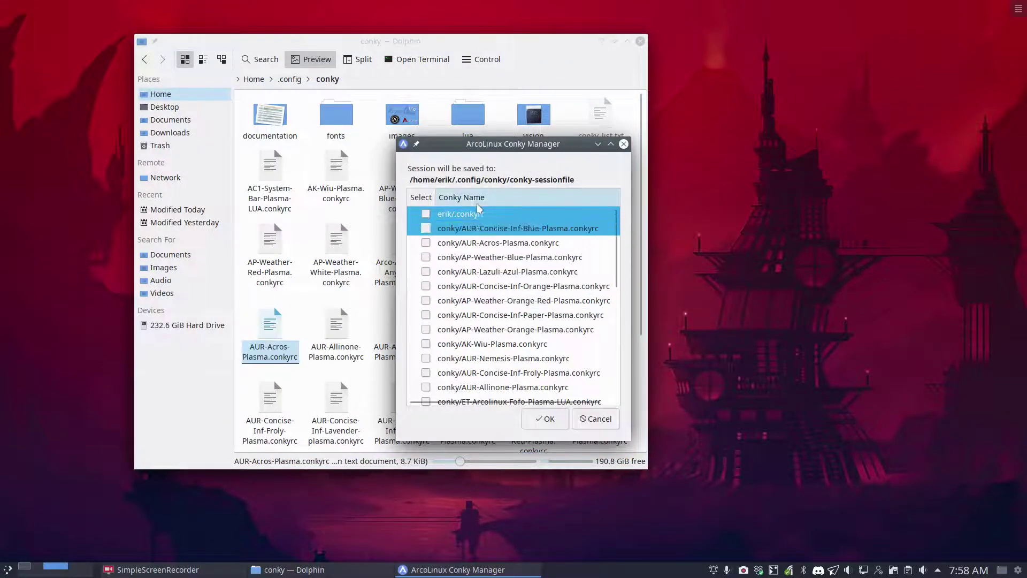
scroll(484, 308, down, 5)
scroll(487, 310, down, 2)
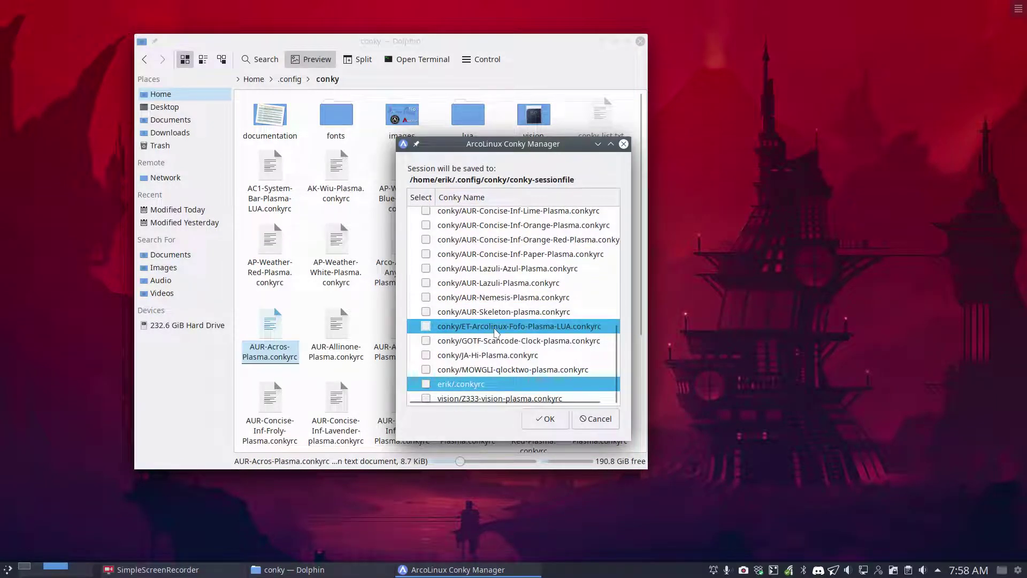
scroll(496, 332, up, 1)
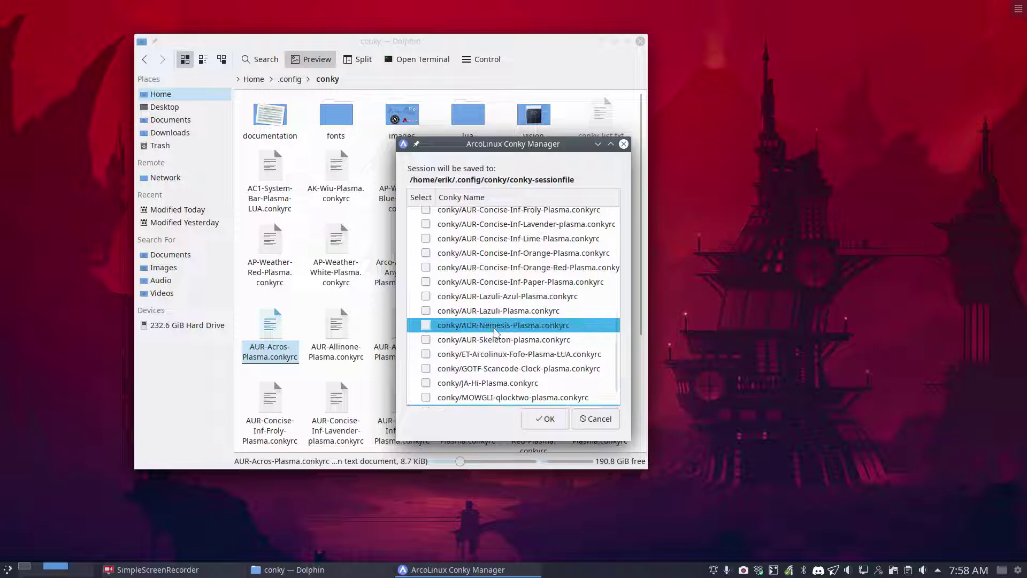
scroll(495, 331, up, 1)
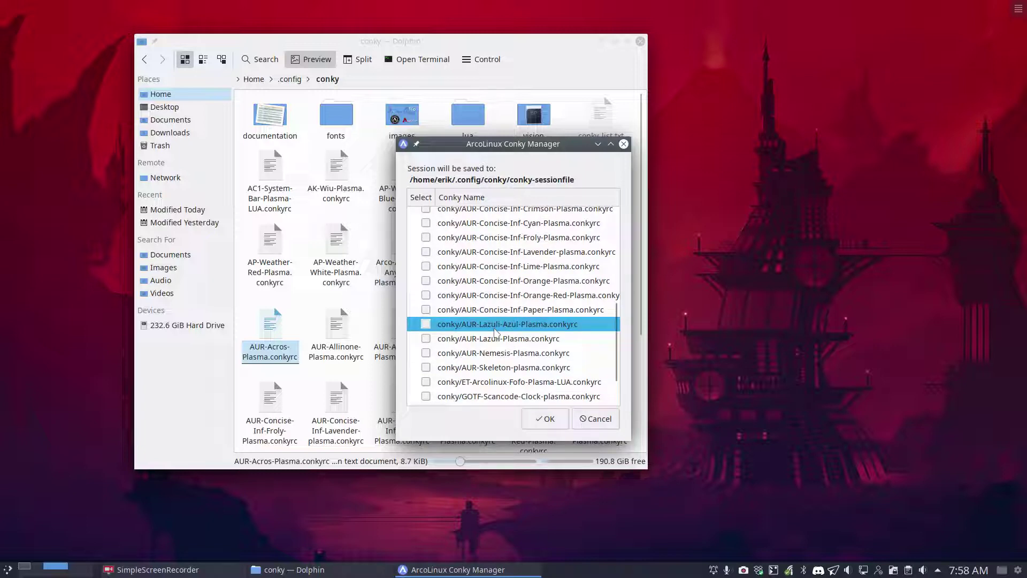
scroll(496, 357, down, 2)
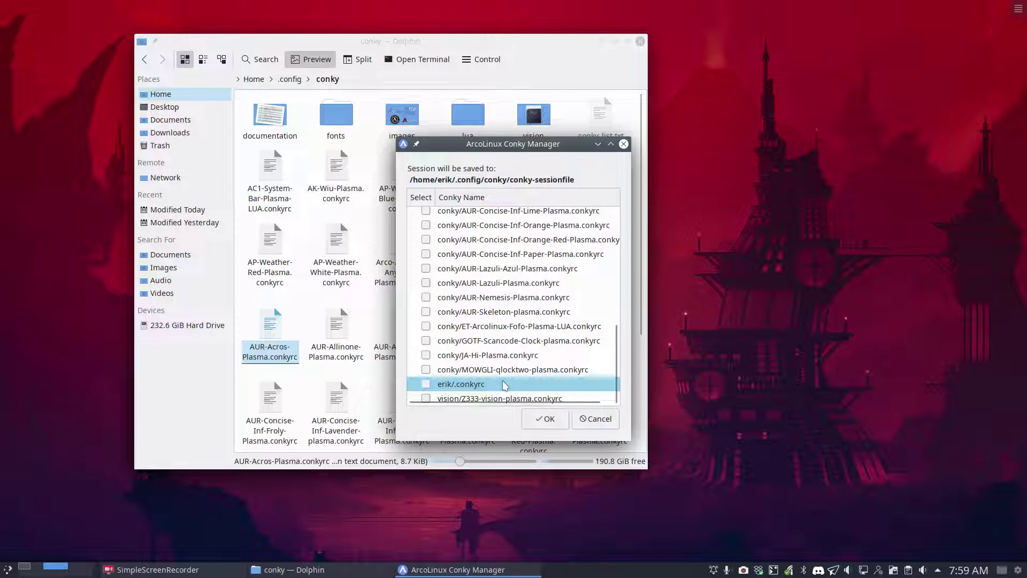
scroll(504, 381, up, 4)
scroll(503, 378, up, 2)
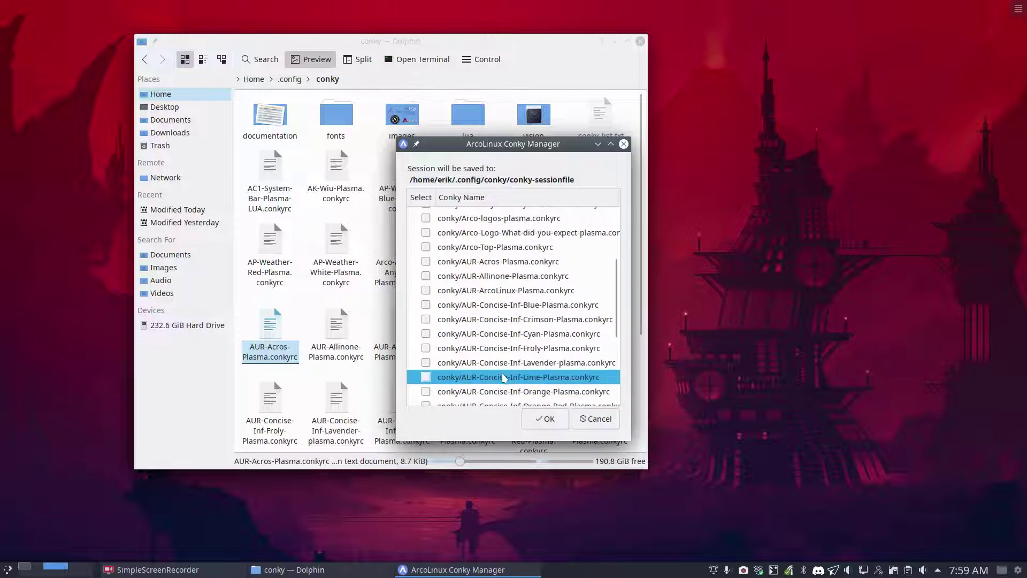
click(544, 418)
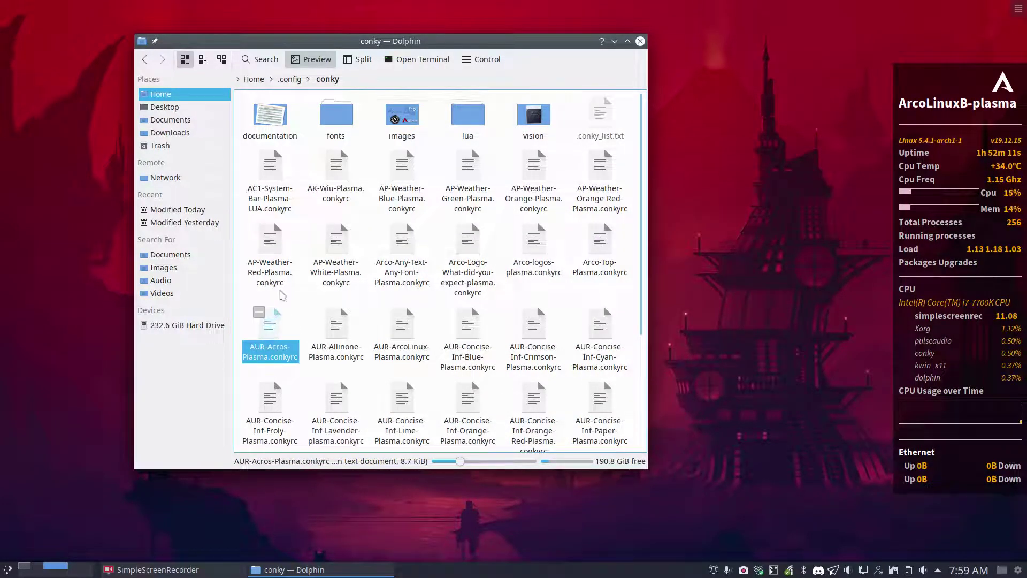
Paste a copy of AUR-Acros-Plasma.conkyrc, insert 'Red-' to name it AUR-Acros-Red-Plasma.conkyrc, and close Dolphin
drag(385, 43, 309, 33)
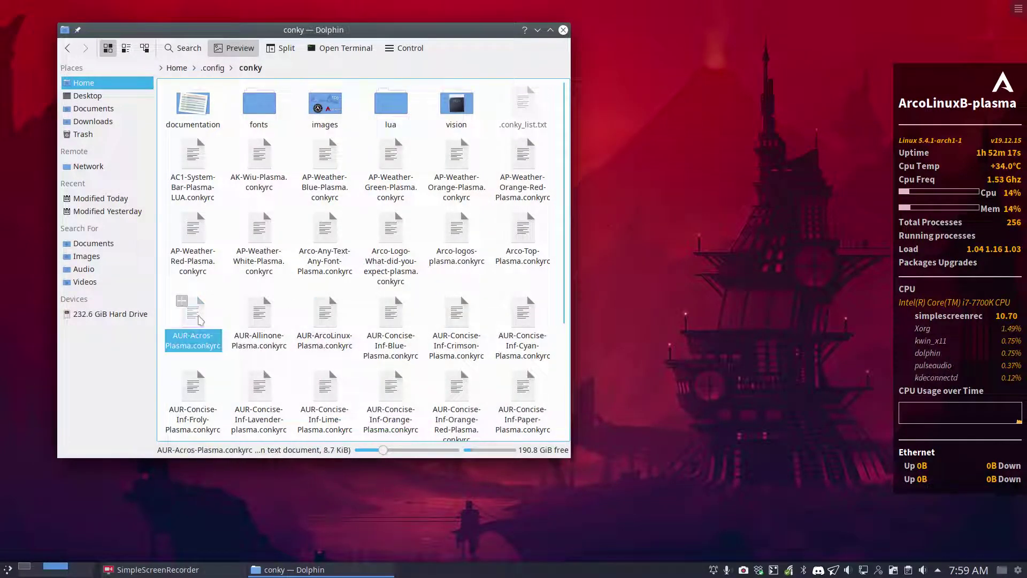
click(201, 320)
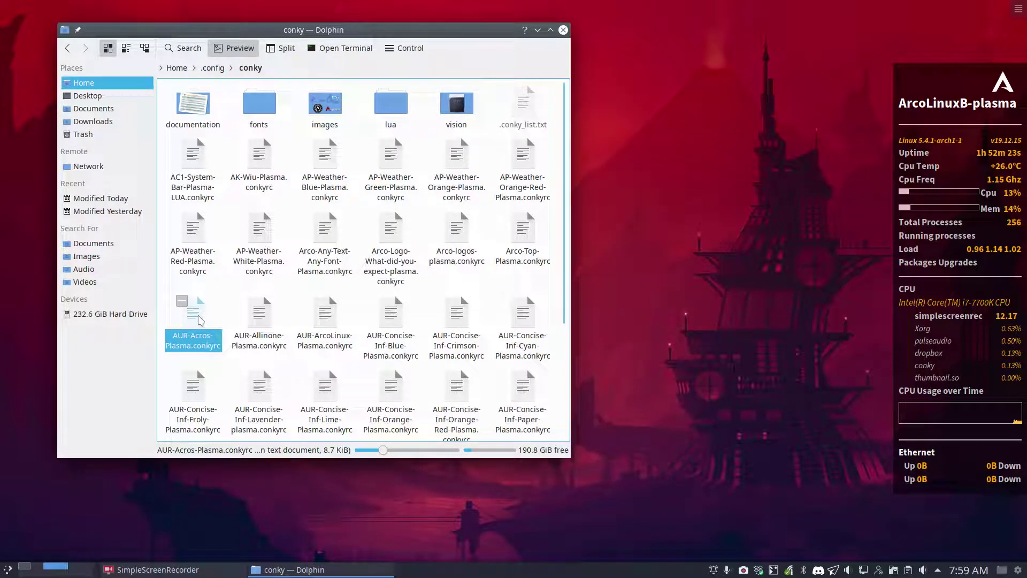
key(ctrl+v)
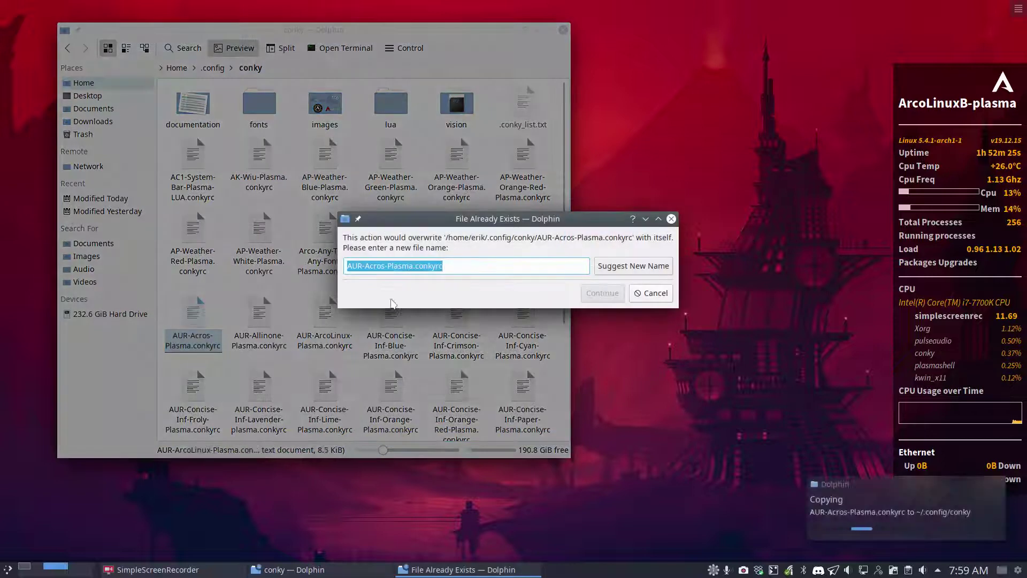
click(413, 266)
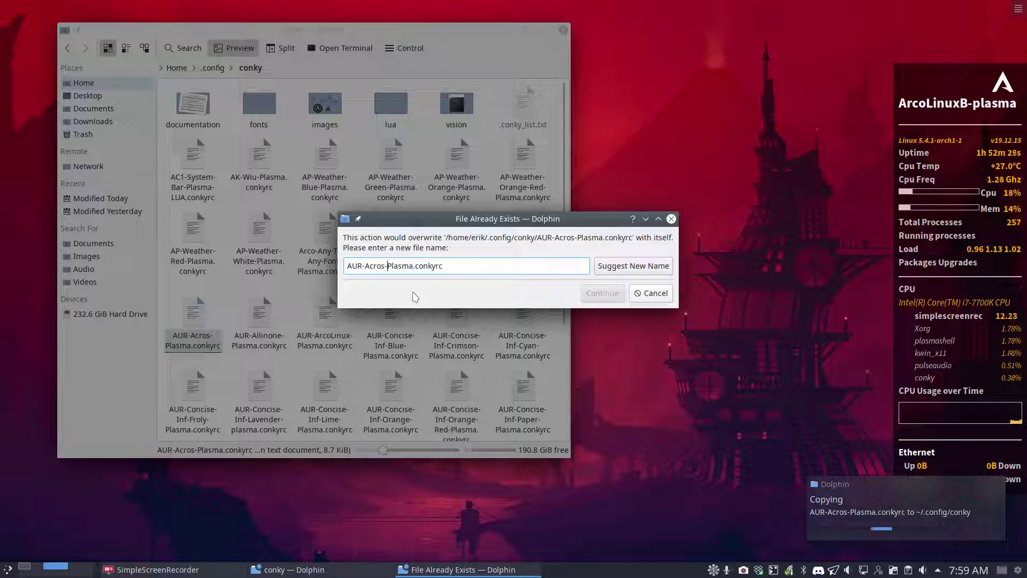
text(Red-)
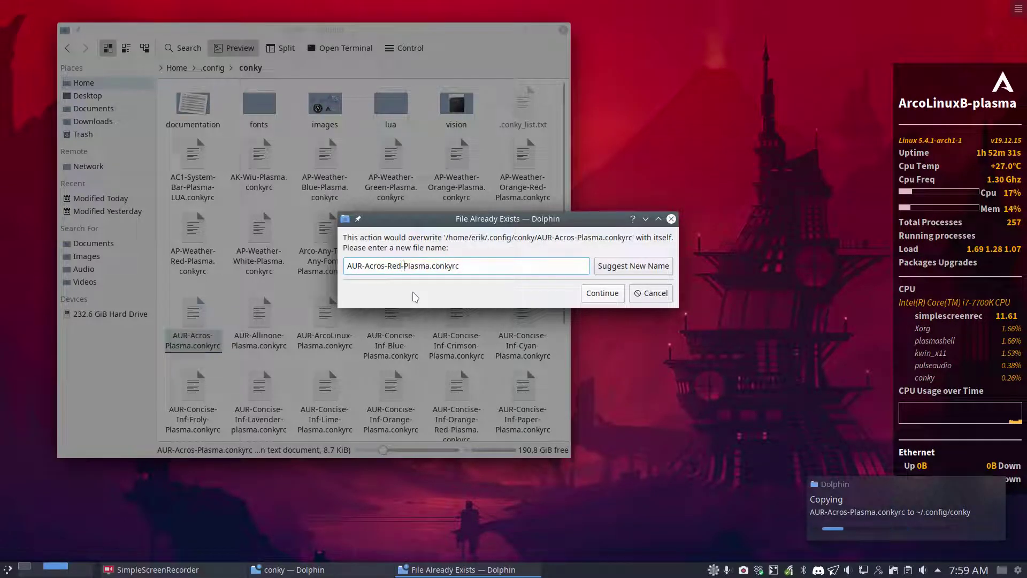
key(Return)
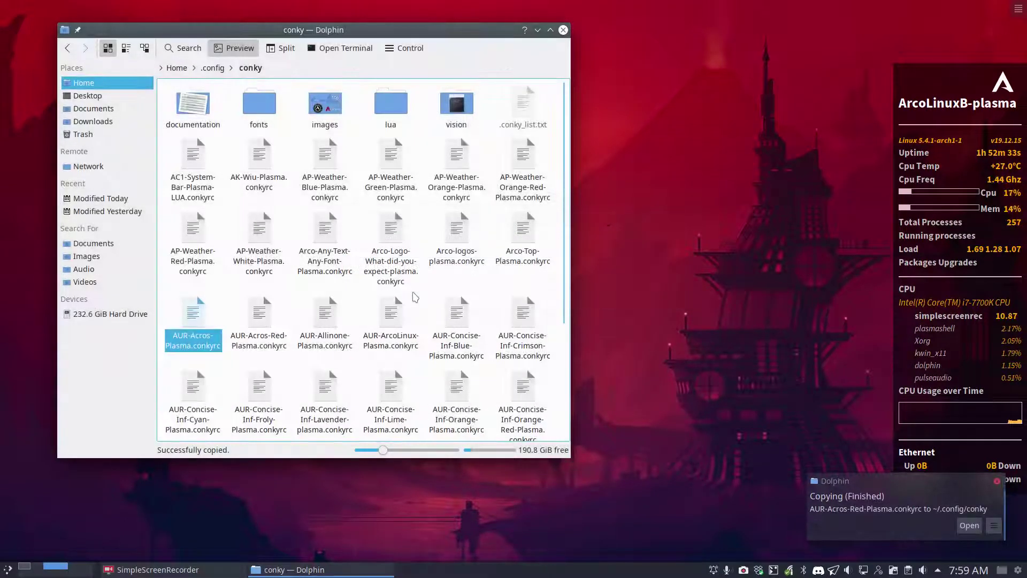
click(563, 30)
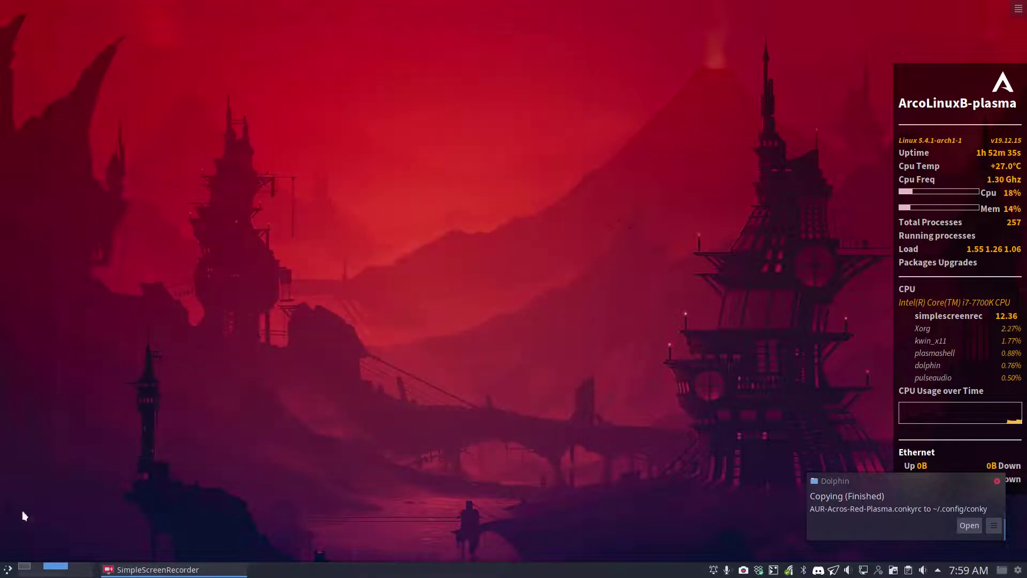
Sort Conky Manager's list by Conky Name, choose AUR-Acros-Red-Plasma.conkyrc and confirm with OK
click(8, 569)
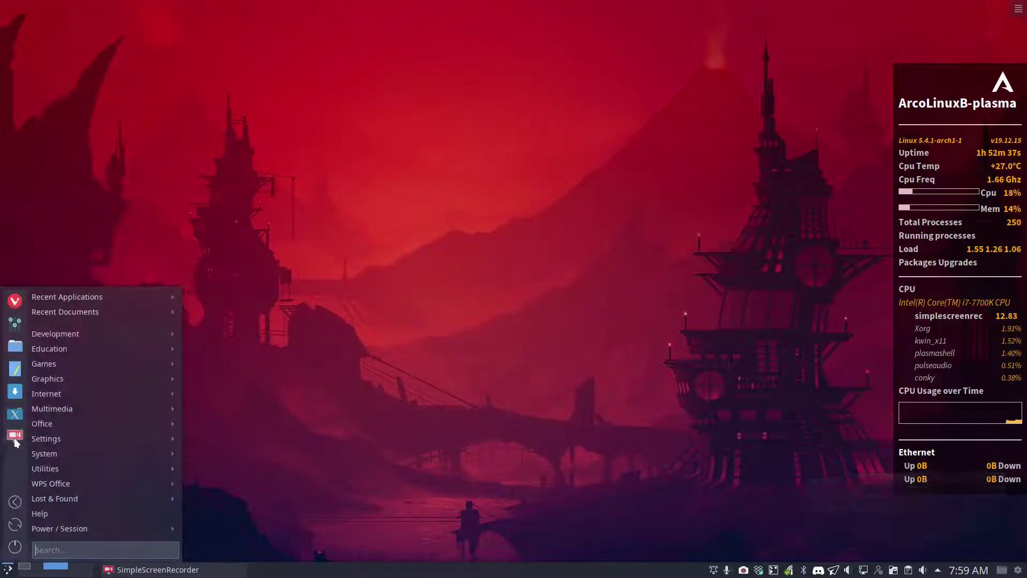
click(15, 422)
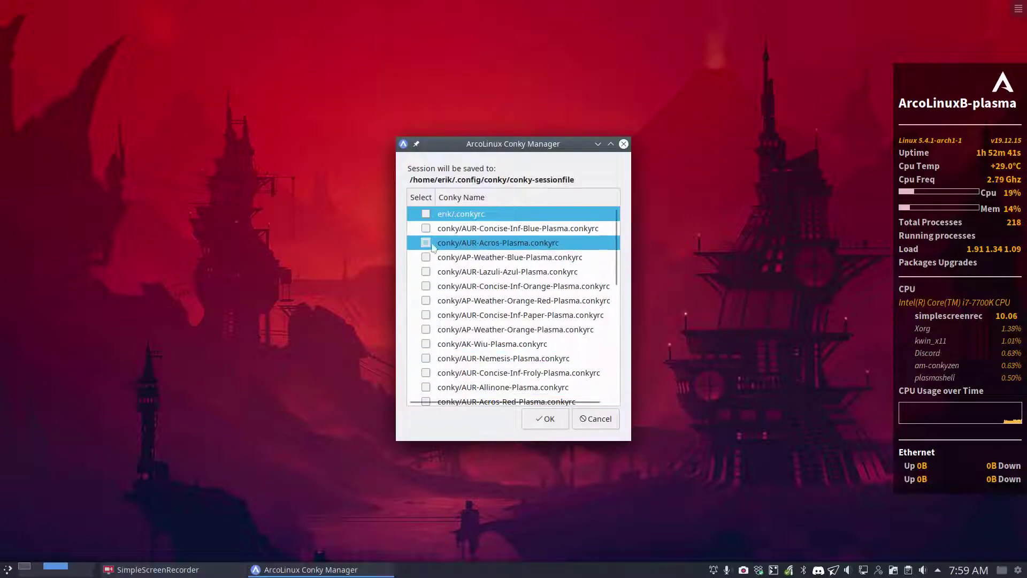
click(433, 243)
click(461, 197)
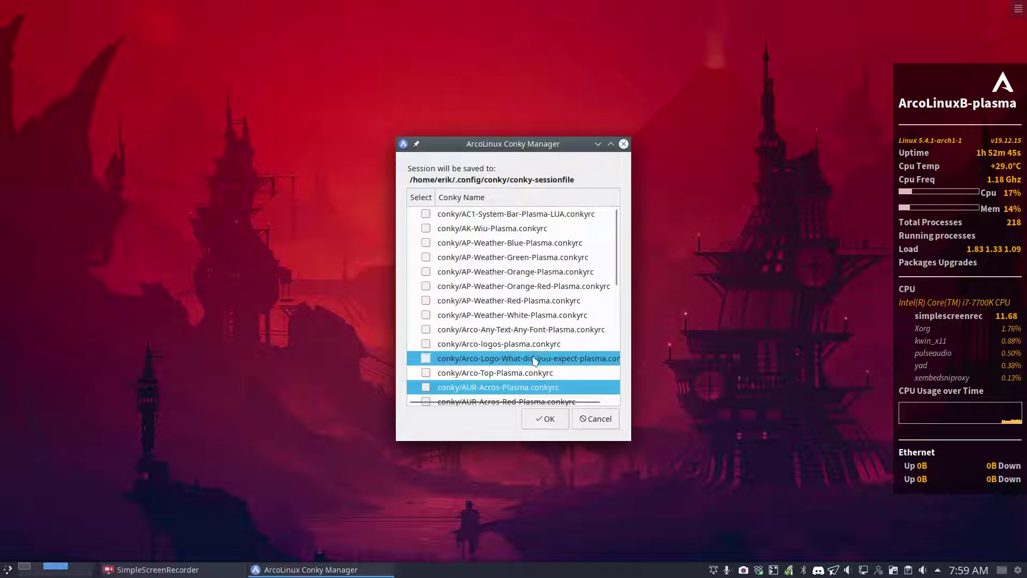
scroll(535, 364, down, 2)
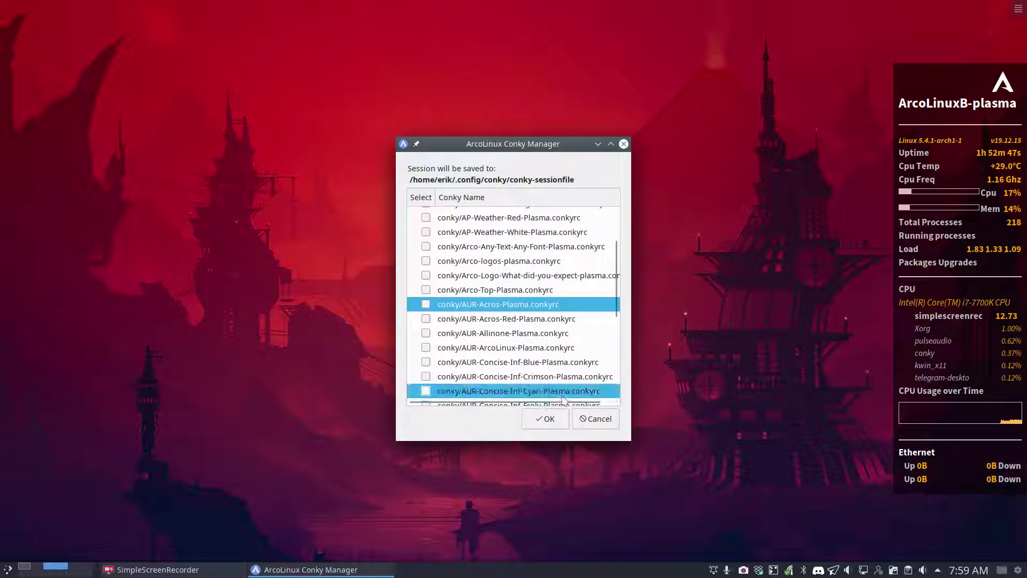
click(424, 319)
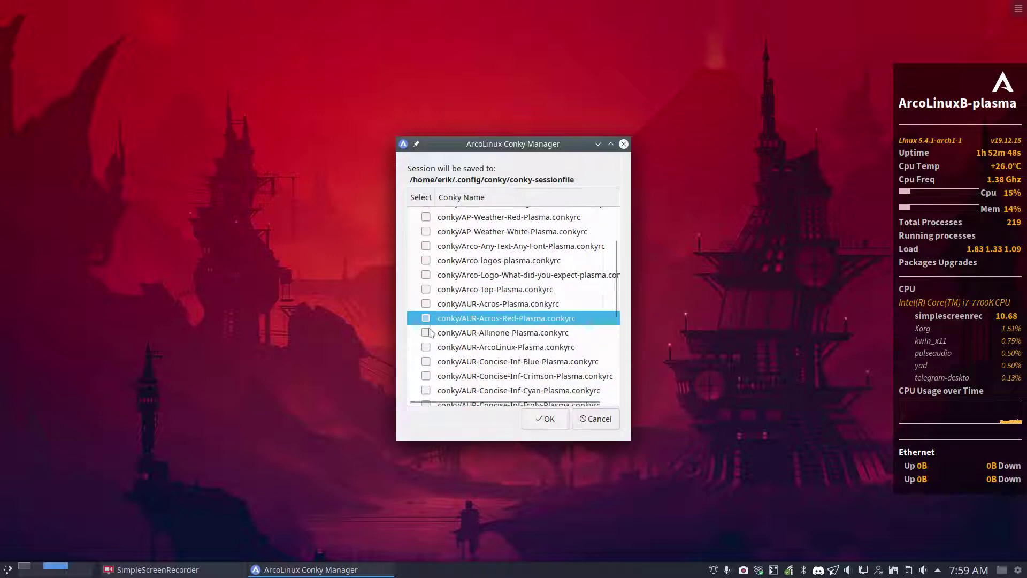
click(549, 419)
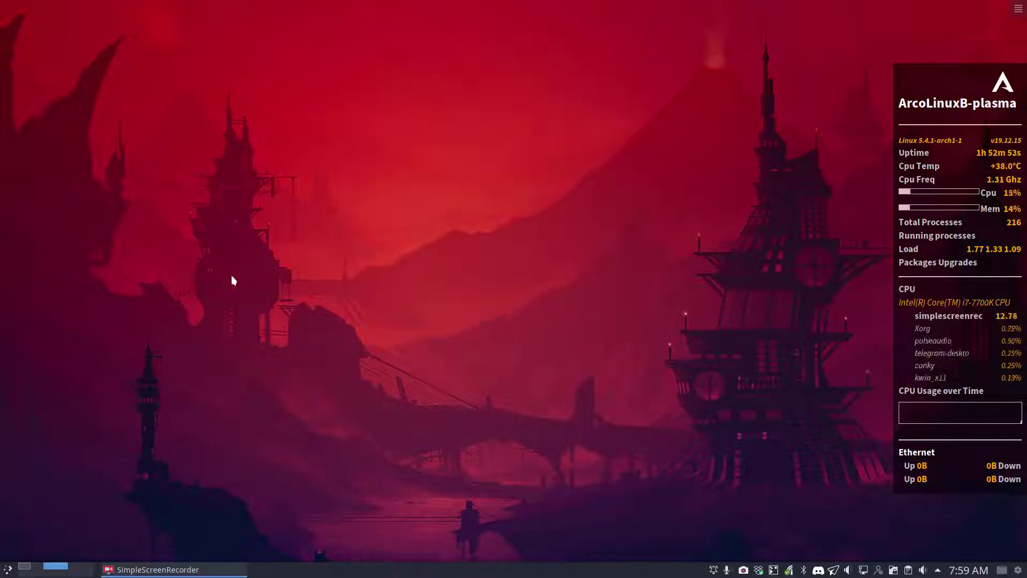
Search the application launcher for 'col' and start KColorChooser from the results
click(7, 568)
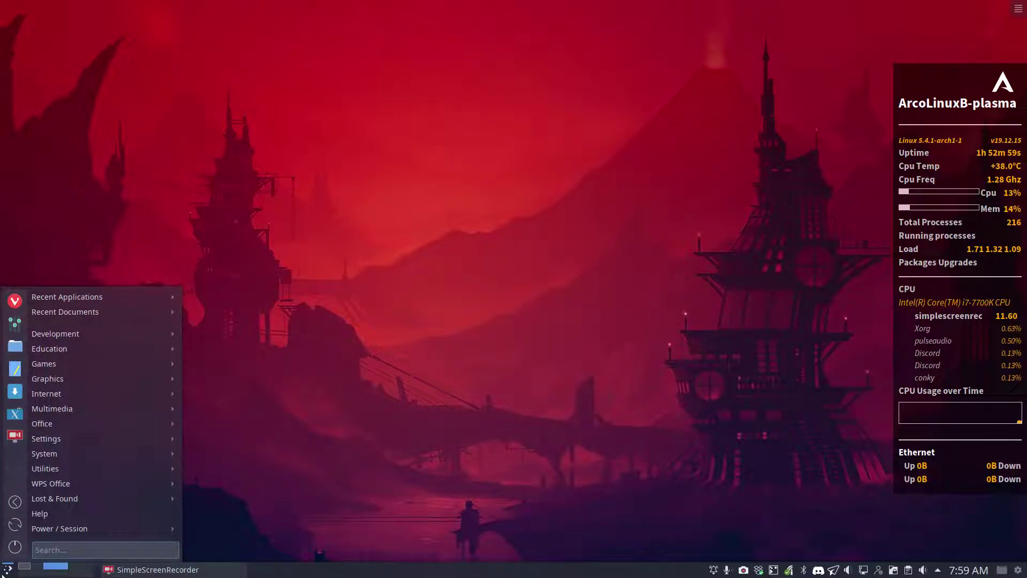
text(col)
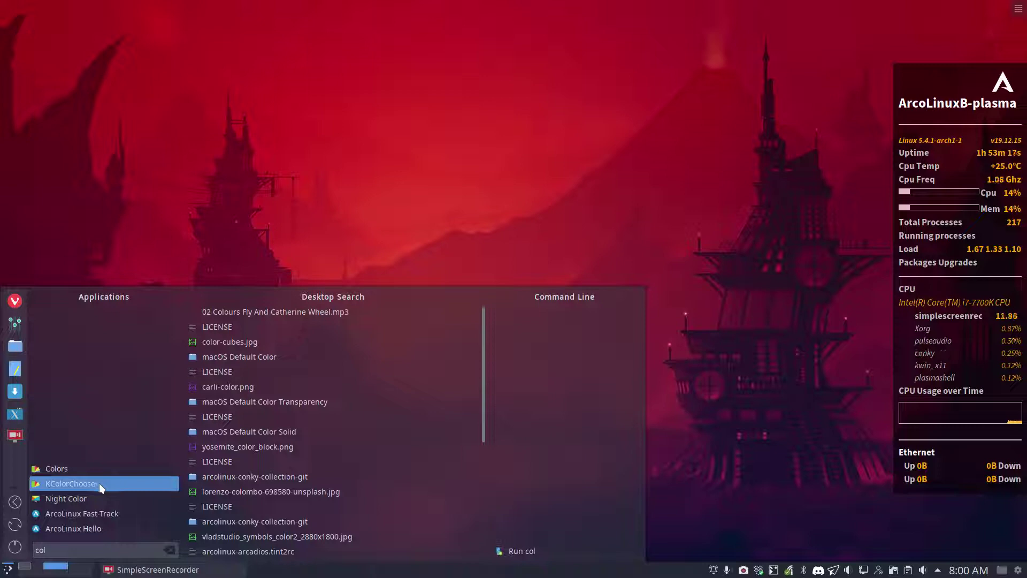
click(93, 485)
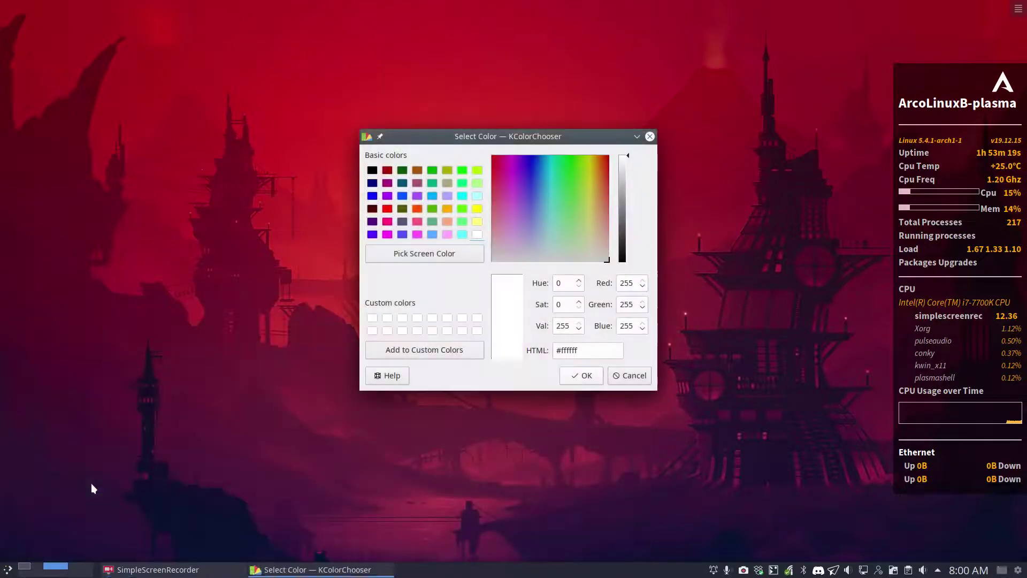
Pick the wallpaper's red #c51822 from the screen, select its hex value, and minimize the dialog
drag(486, 141, 393, 163)
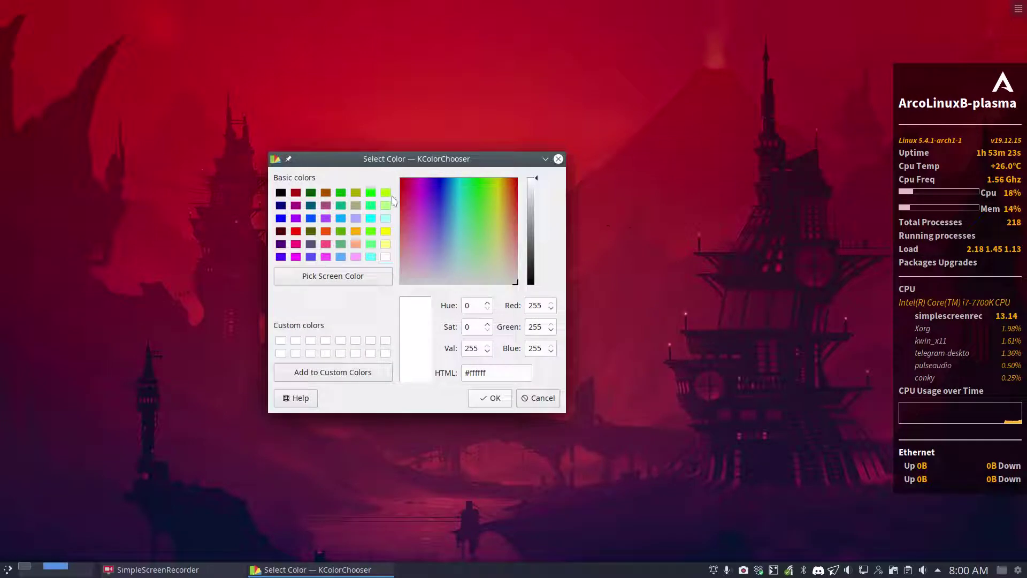
click(356, 277)
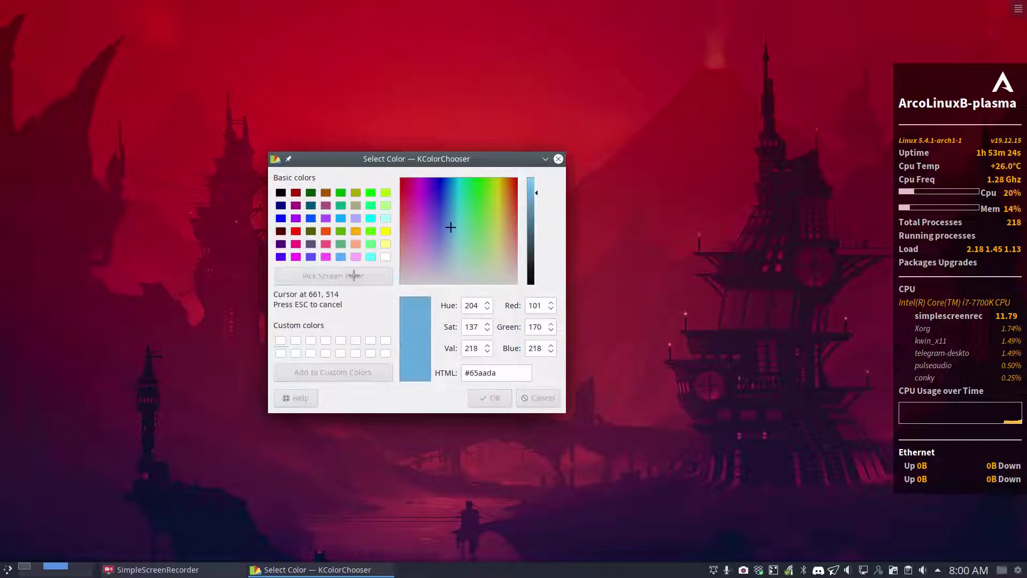
click(403, 69)
click(404, 68)
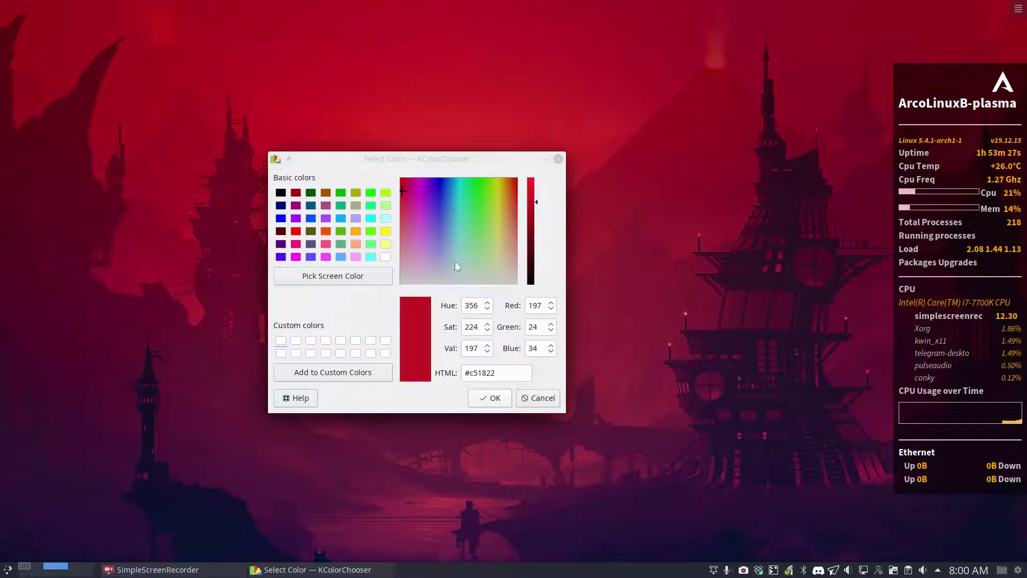
drag(497, 372, 451, 365)
key(ctrl+c)
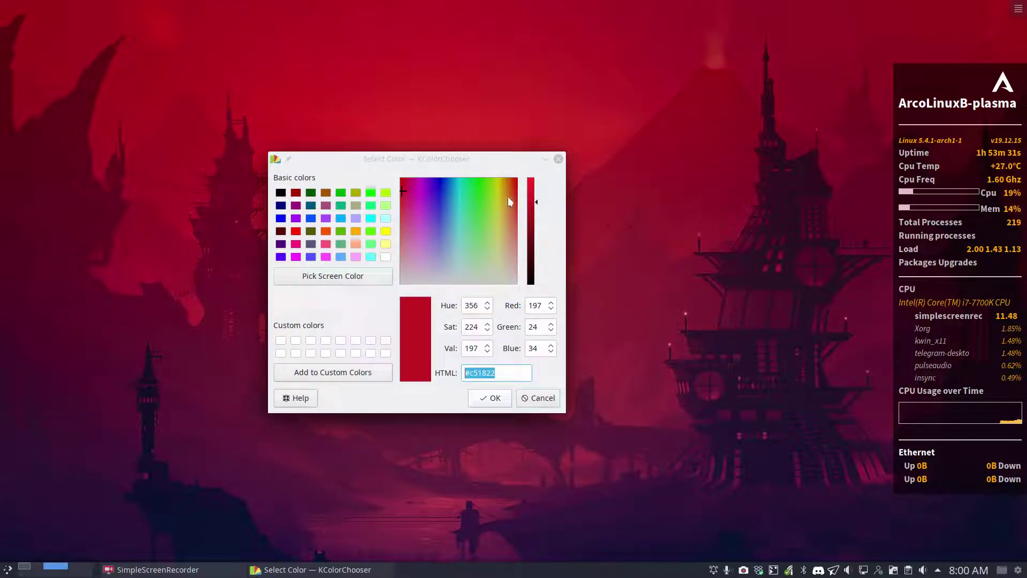
click(544, 158)
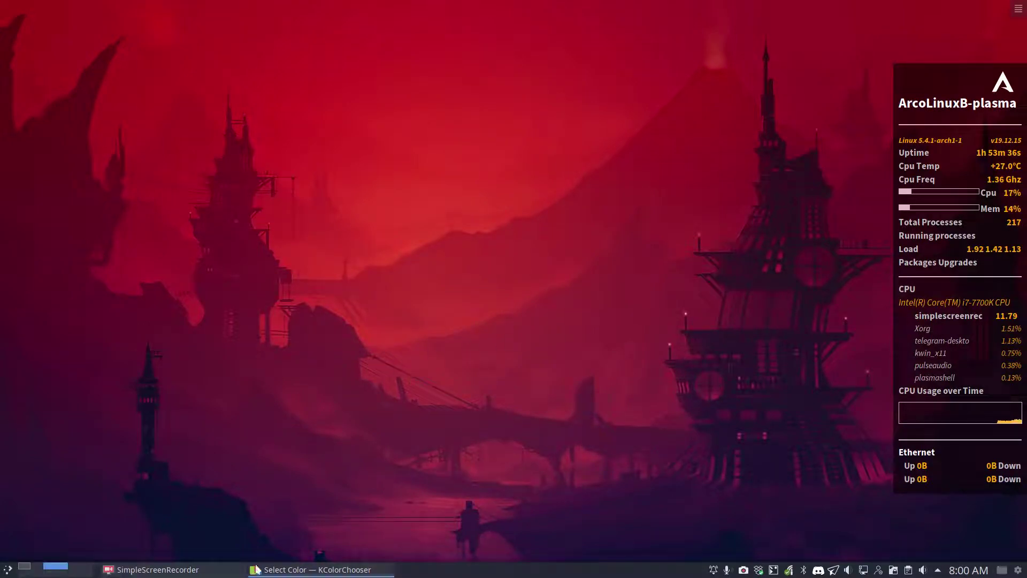
Go to .config/conky in Dolphin and open AUR-Acros-Red-Plasma.conkyrc in Sublime Text
key(super+e)
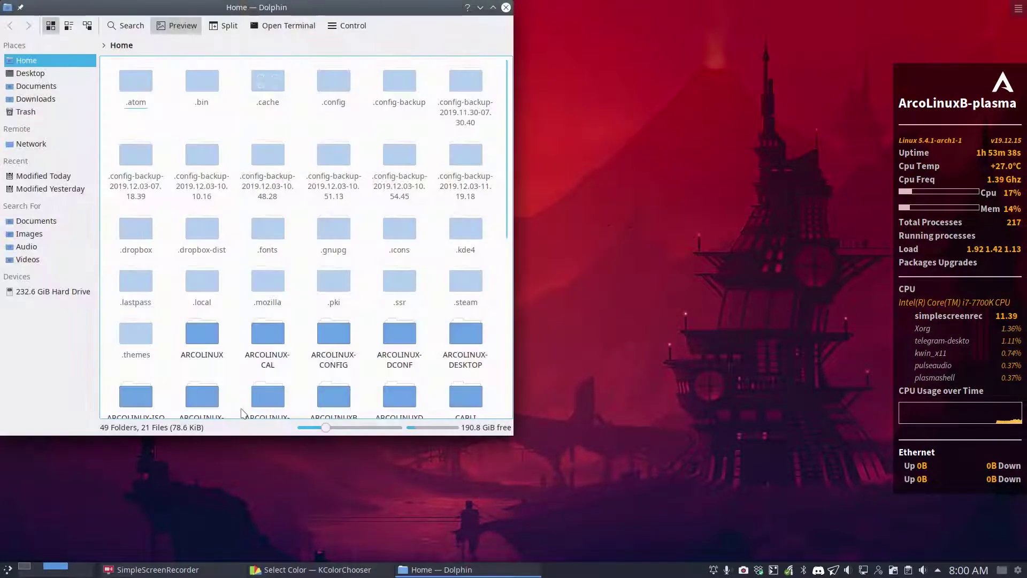
click(342, 87)
double_click(342, 87)
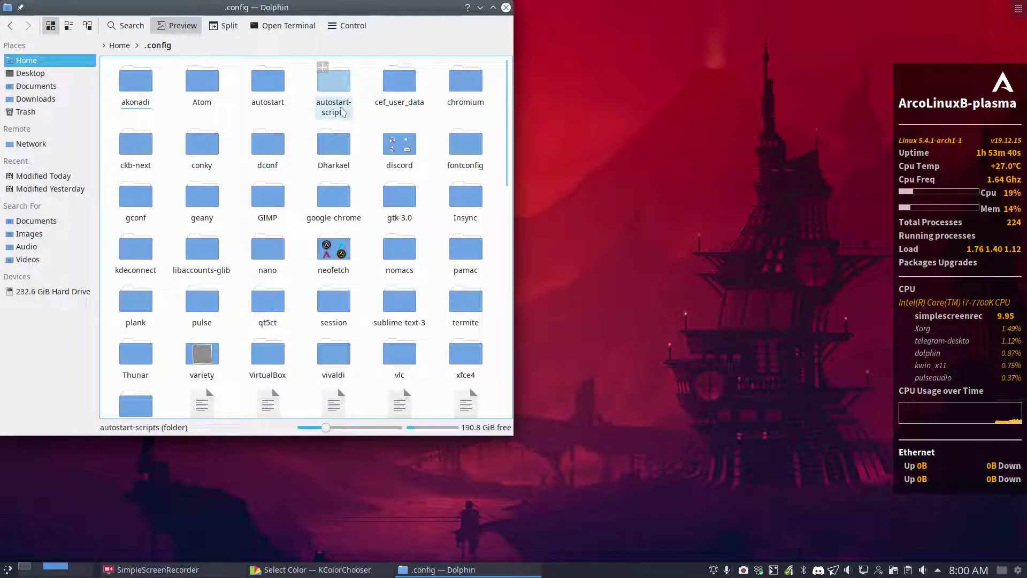
click(212, 149)
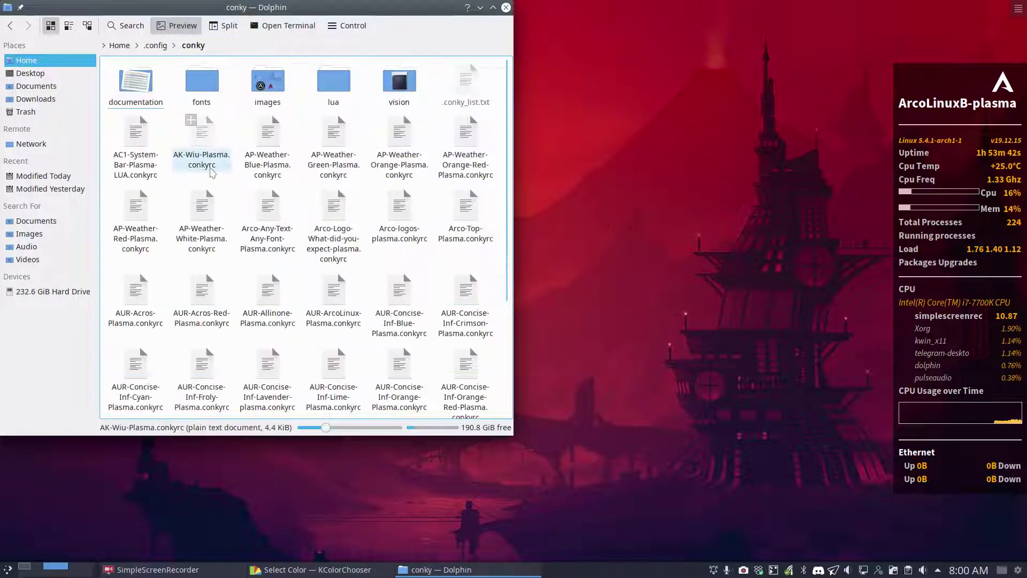
click(151, 294)
click(205, 306)
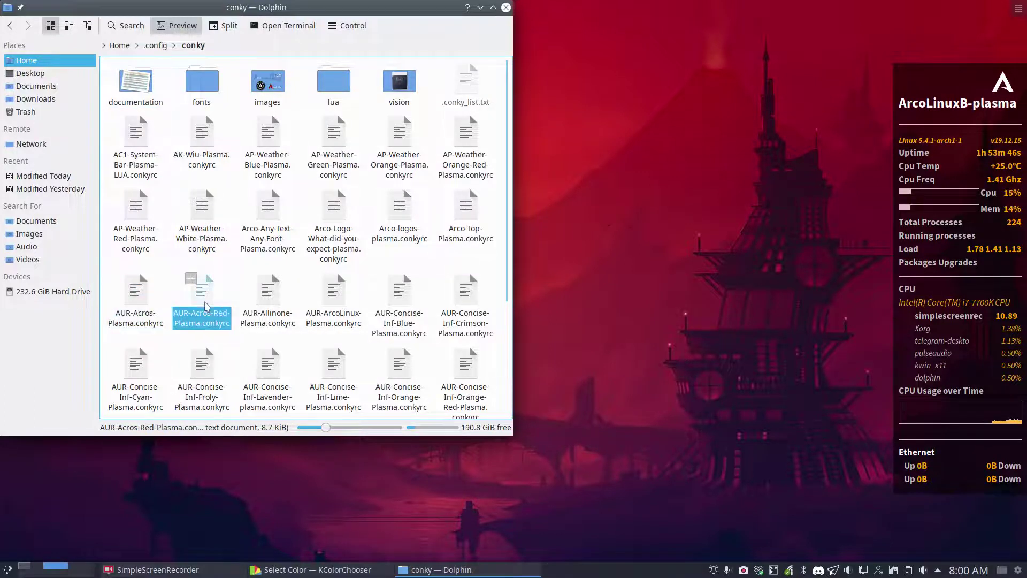
double_click(205, 306)
Replace color6's #FFA300 on line 128 with #c51822, save, and move the editor aside
scroll(205, 302, down, 15)
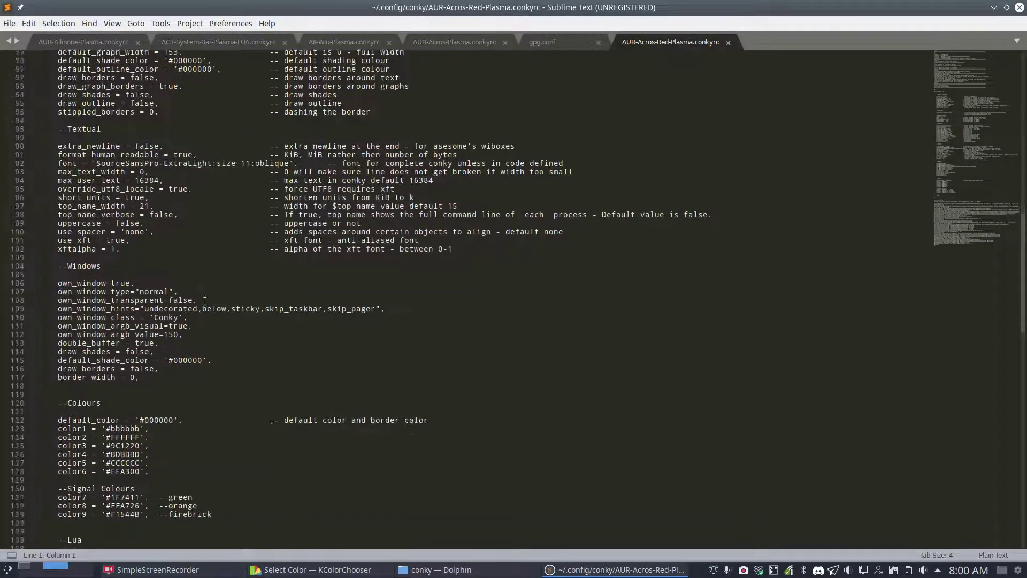
scroll(205, 299, down, 20)
scroll(187, 292, up, 20)
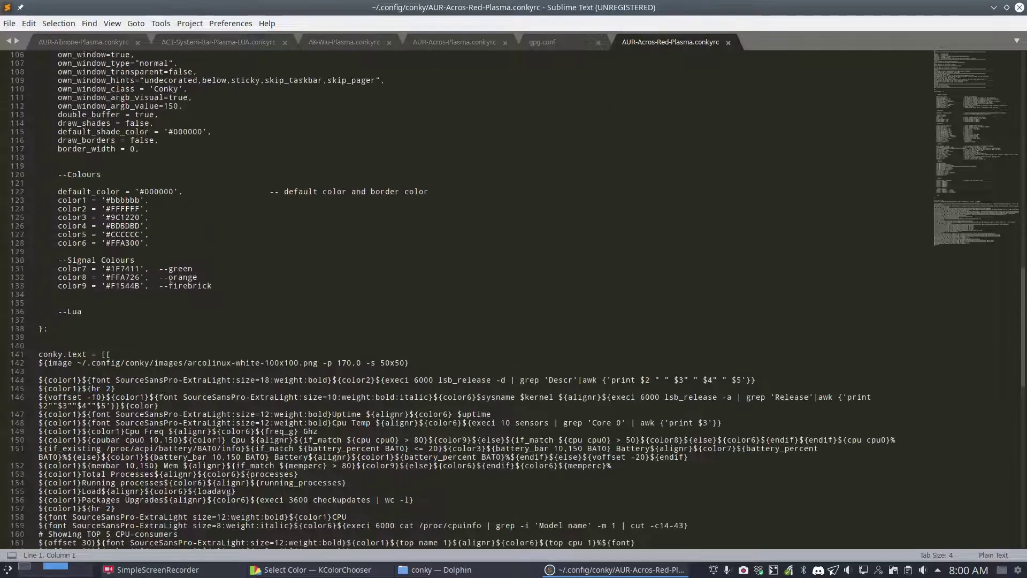
drag(105, 246, 141, 244)
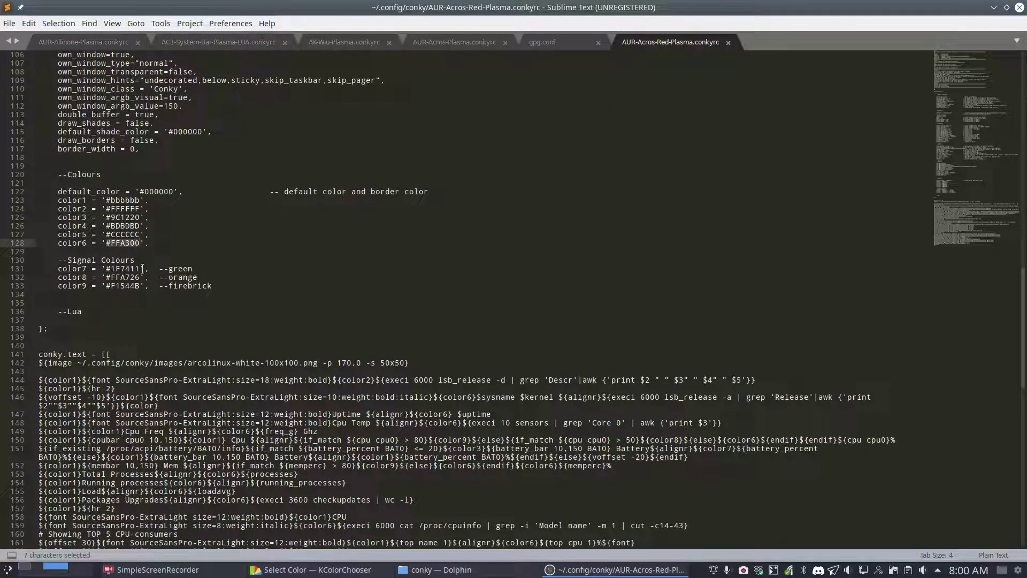
key(ctrl+v)
key(ctrl+s)
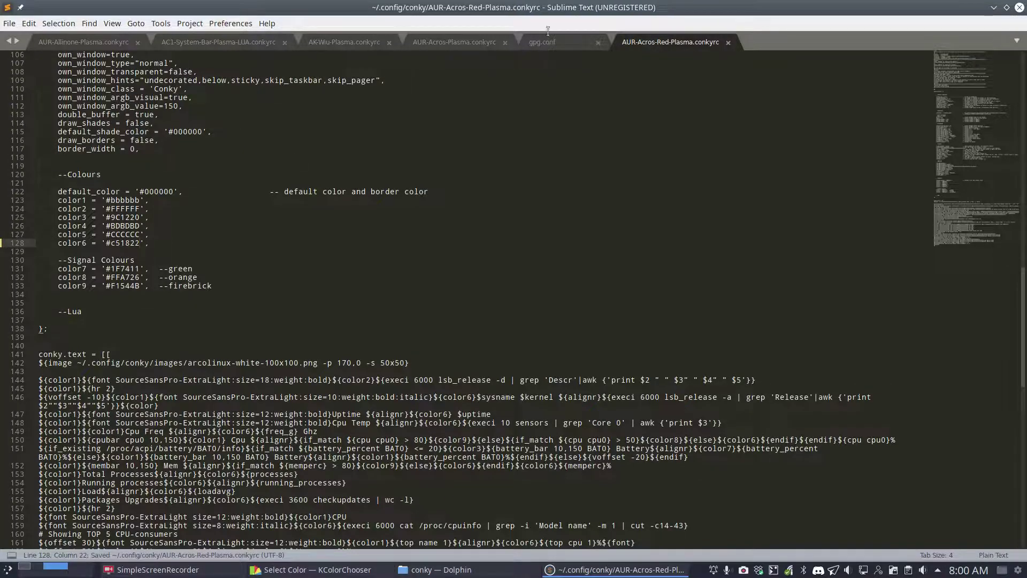
drag(641, 15, 528, 121)
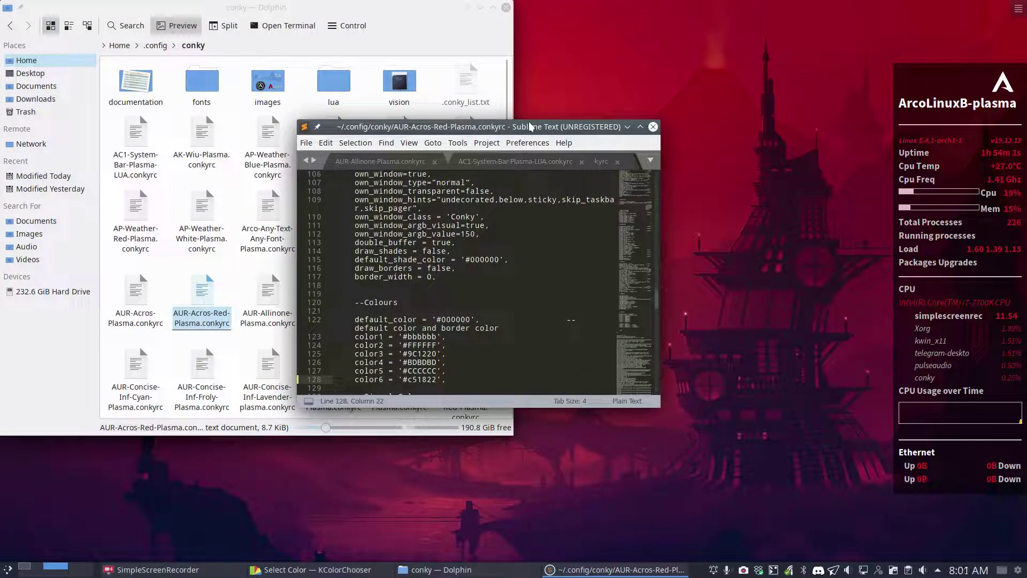
drag(601, 125, 416, 191)
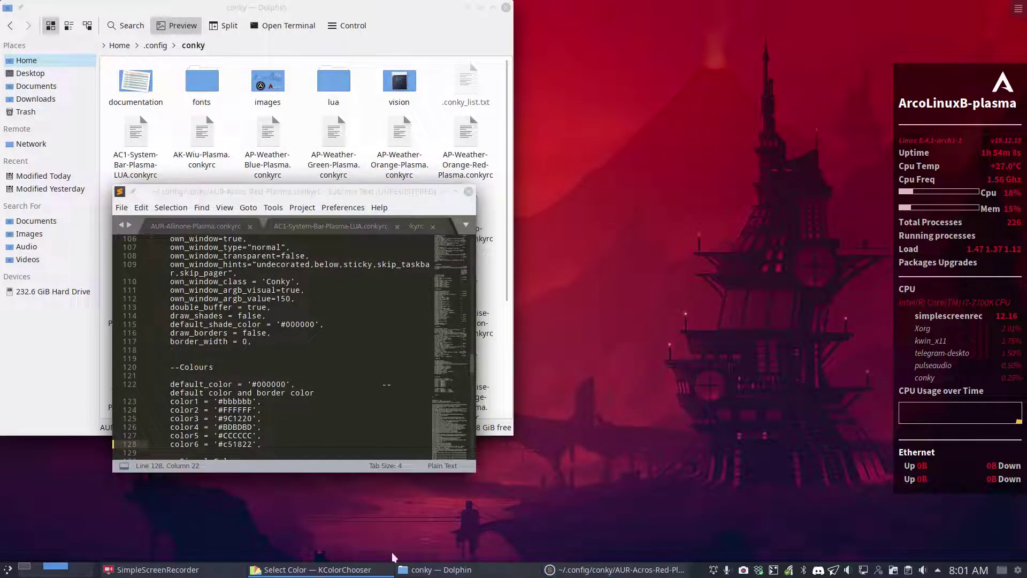
Restore the colour dialog, sample the wallpaper red #c22726, and select its hex value
key(ctrl+shift+c)
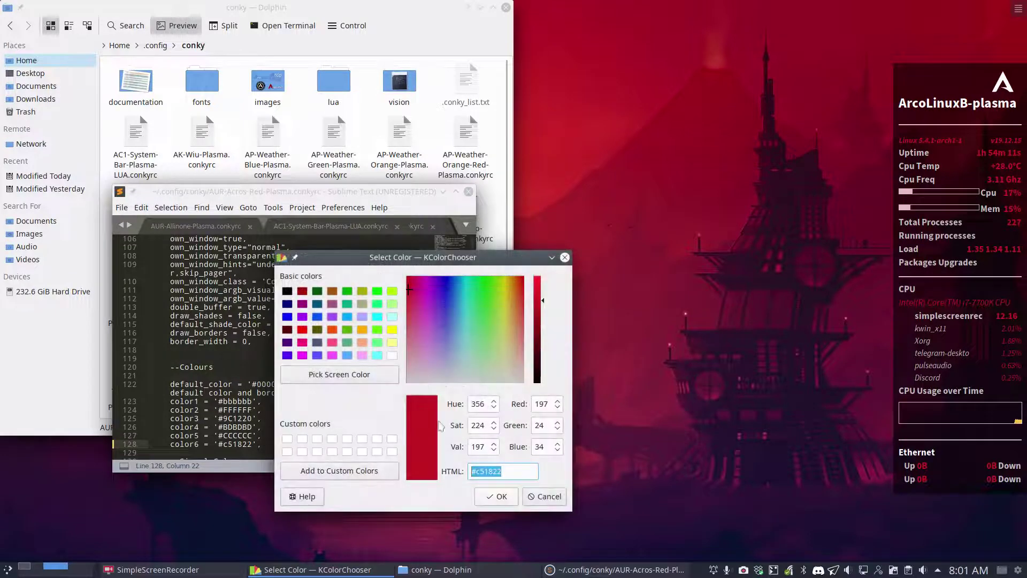
click(345, 375)
click(531, 205)
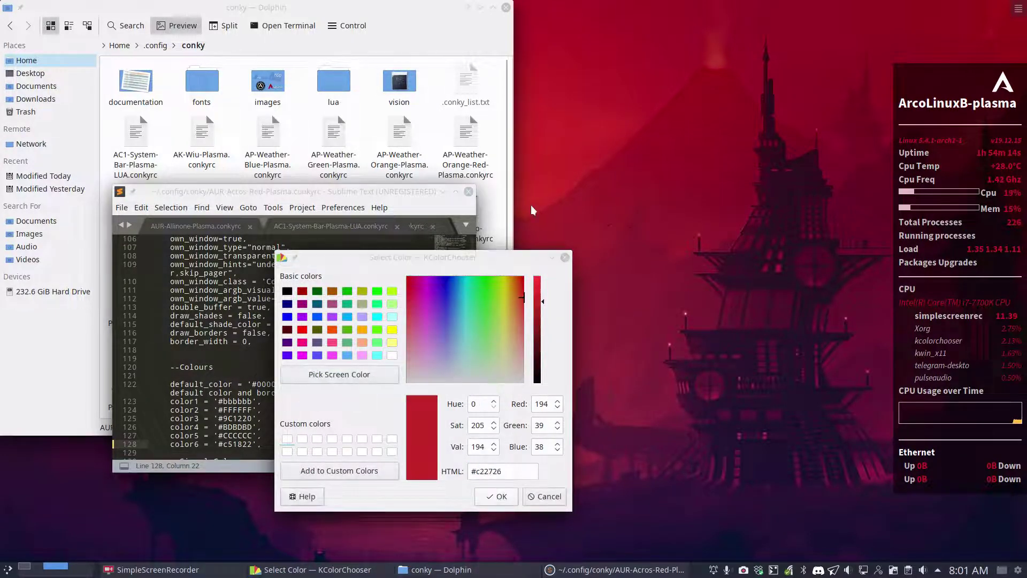
drag(507, 474, 450, 474)
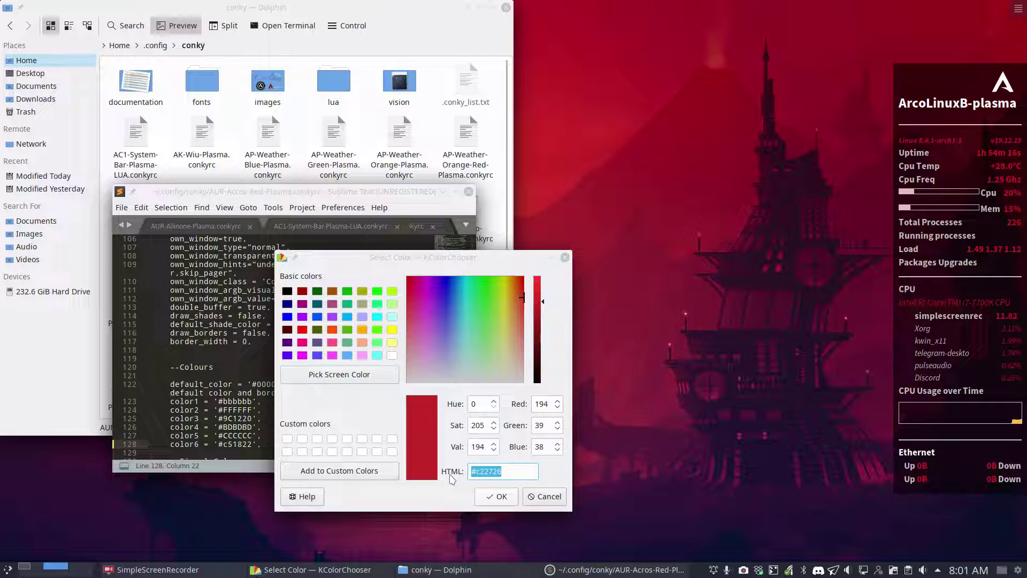
Paste #c22726 over color6's #c51822 on line 128 in Sublime Text and save
click(230, 376)
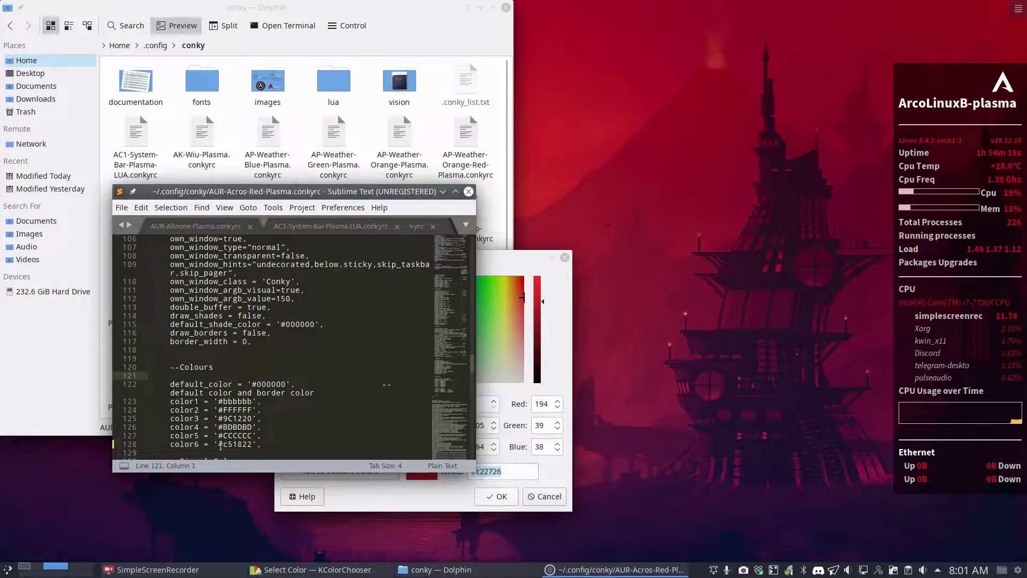
drag(218, 444, 252, 445)
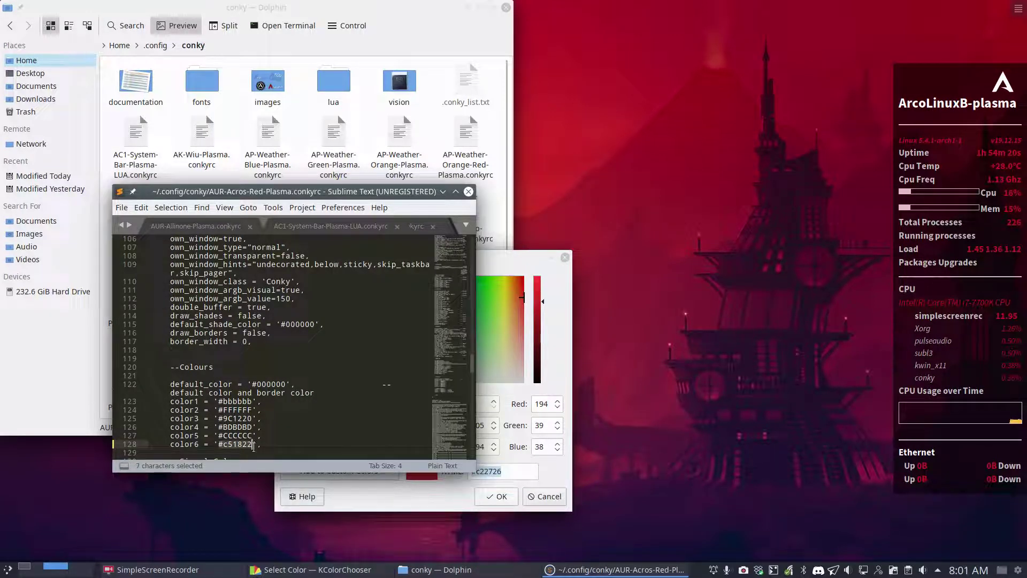
key(ctrl+v)
key(ctrl+s)
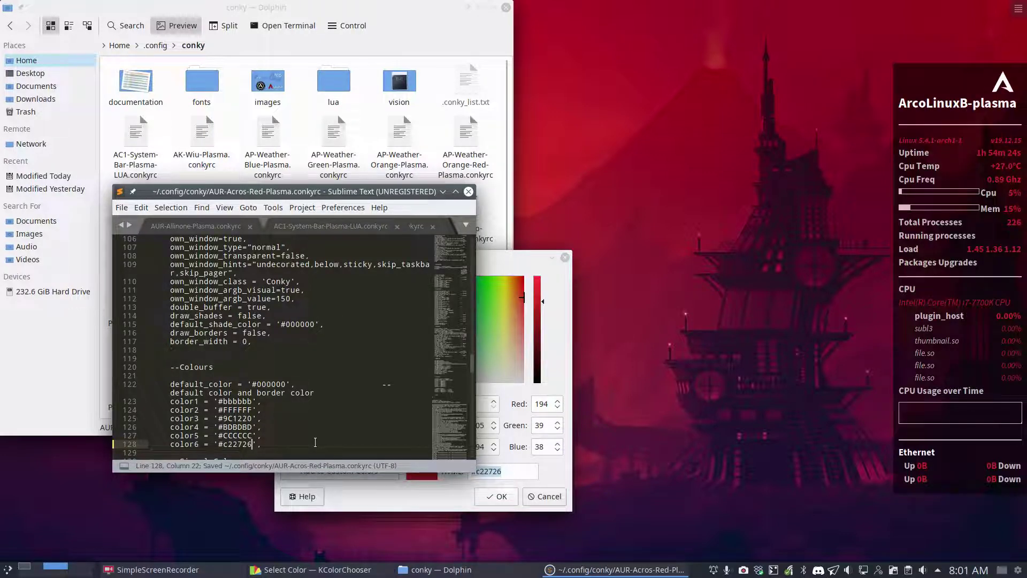
Close Sublime Text, the KColorChooser dialog and Dolphin to reveal the red-tinted conky on the desktop
click(469, 192)
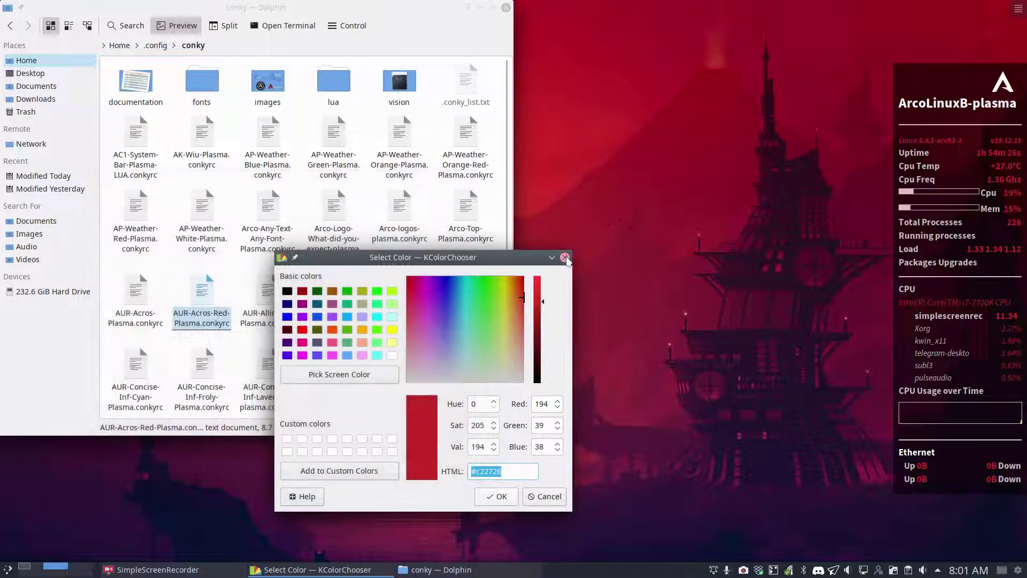
click(565, 258)
key(ctrl+q)
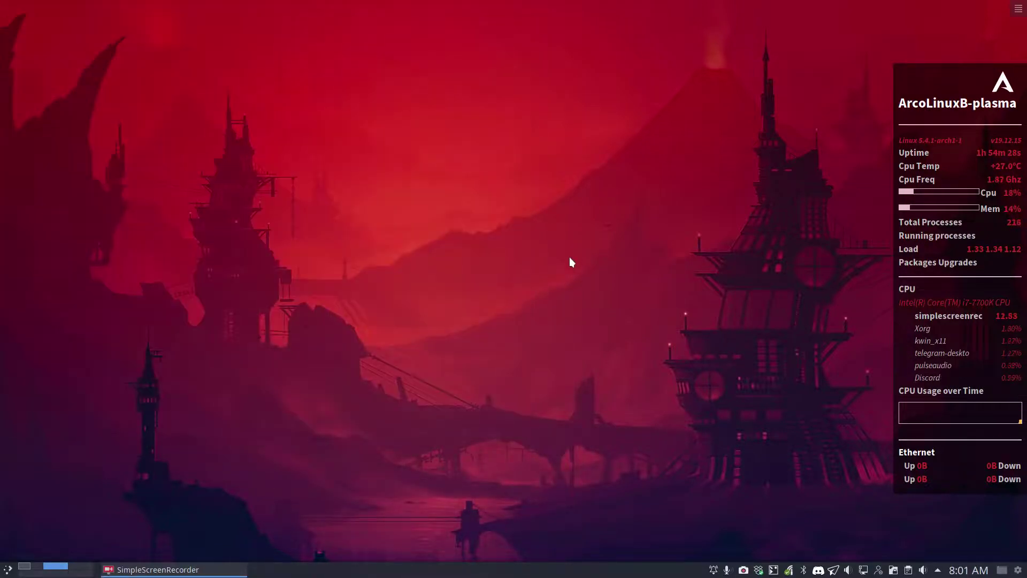